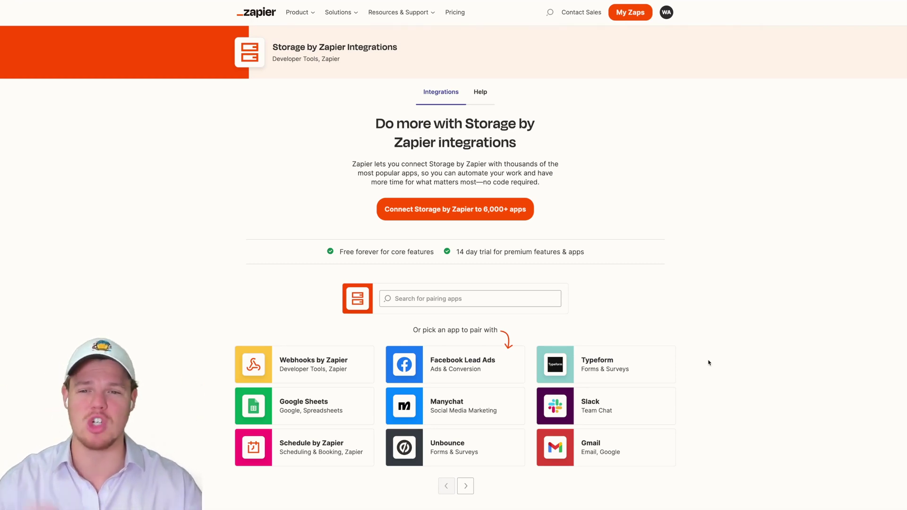
# Review the Storage by Zapier integration page down to its supported triggers and actions.
pyautogui.scroll(-15, 687, 206)
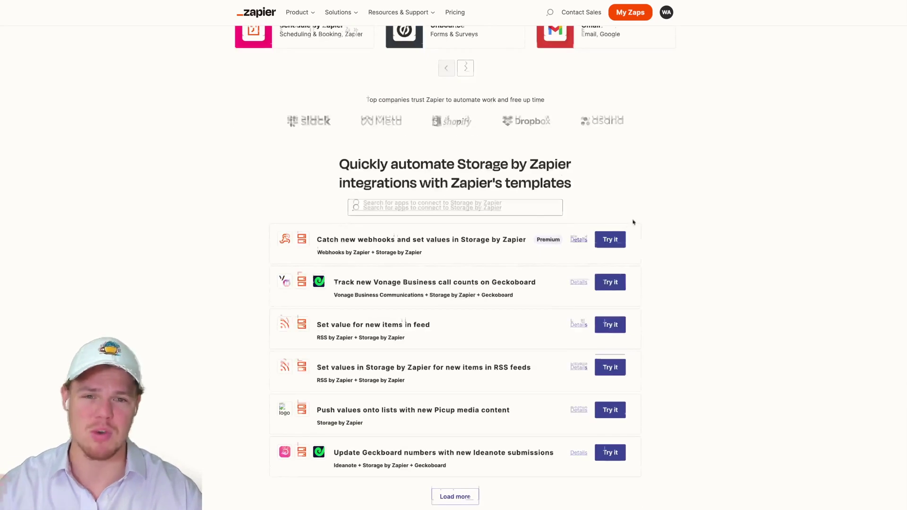
pyautogui.scroll(-4, 644, 224)
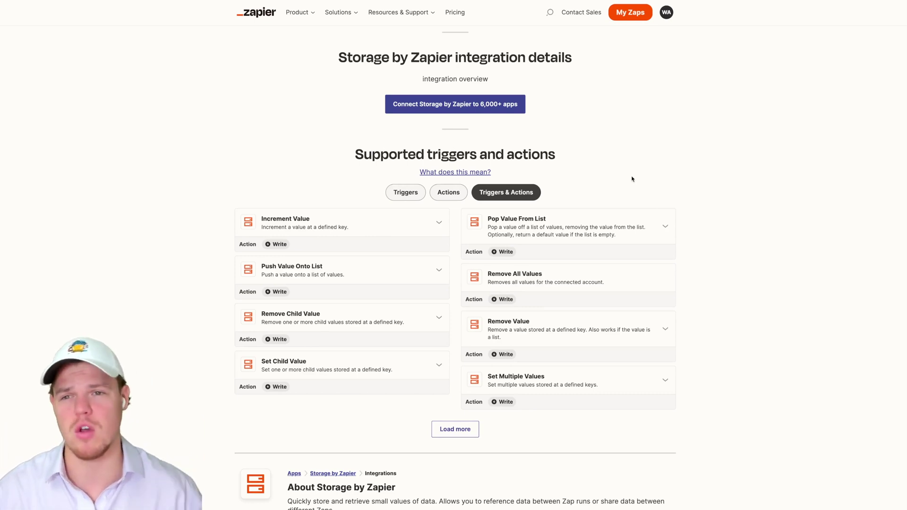
pyautogui.scroll(-1, 632, 179)
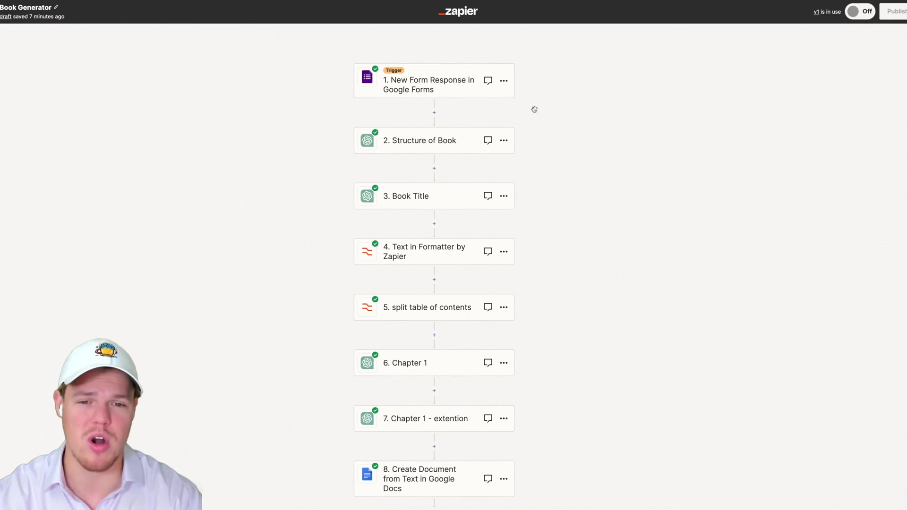
# Inspect the Google Forms trigger's test record and look over the steps of the Book Generator workflow.
pyautogui.click(429, 83)
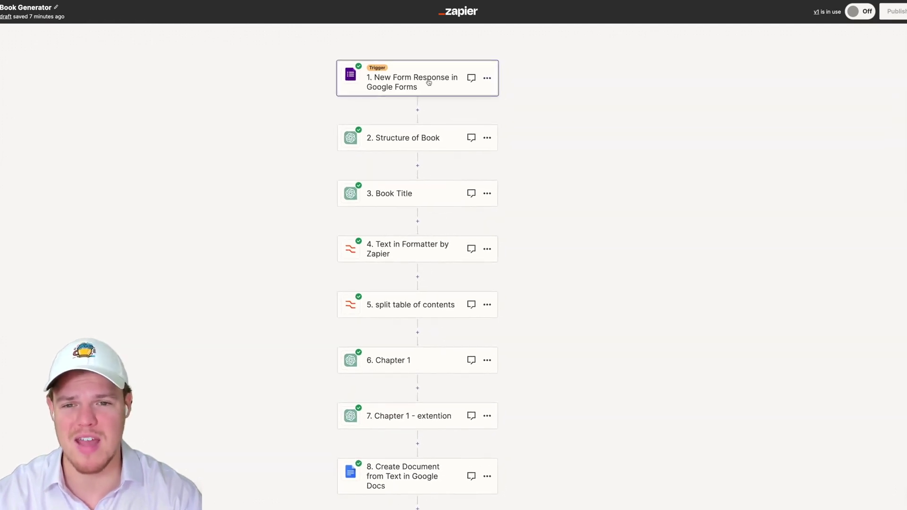
pyautogui.click(643, 233)
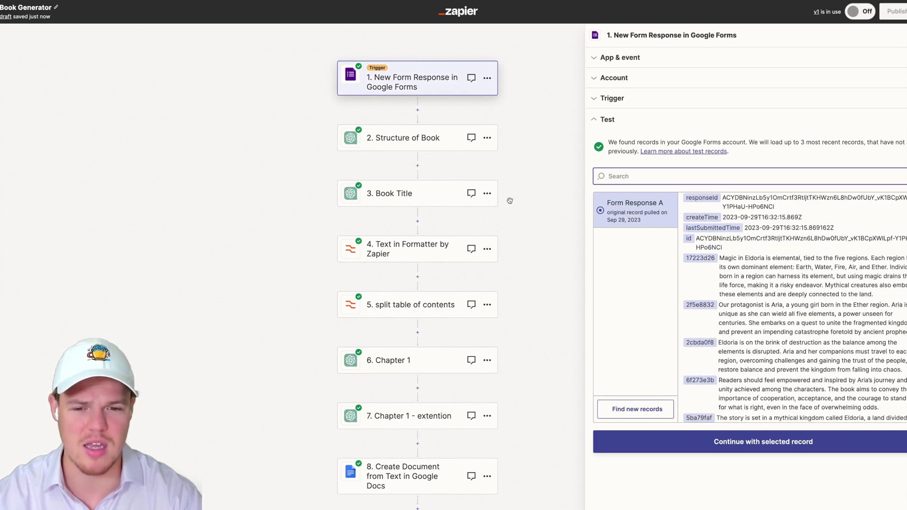
pyautogui.scroll(-1, 492, 118)
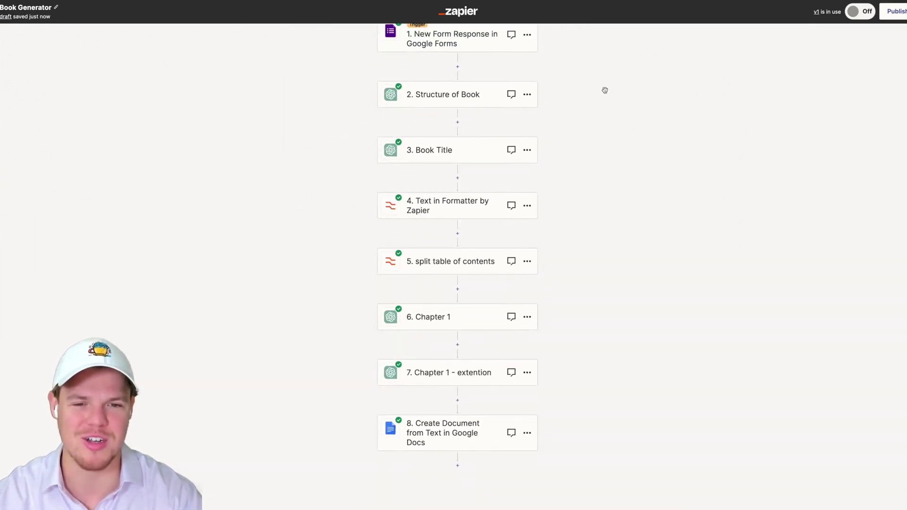
pyautogui.moveTo(603, 91); pyautogui.dragTo(602, 101)
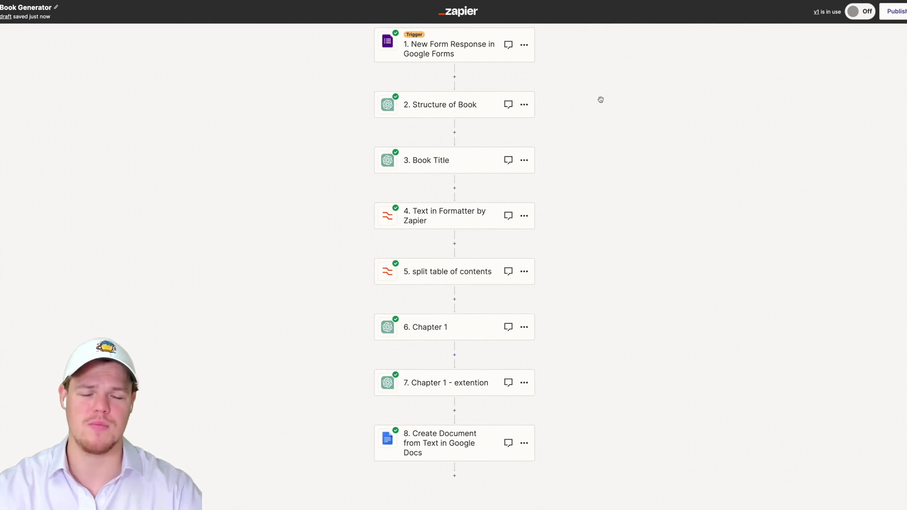
pyautogui.moveTo(589, 97); pyautogui.dragTo(554, 105)
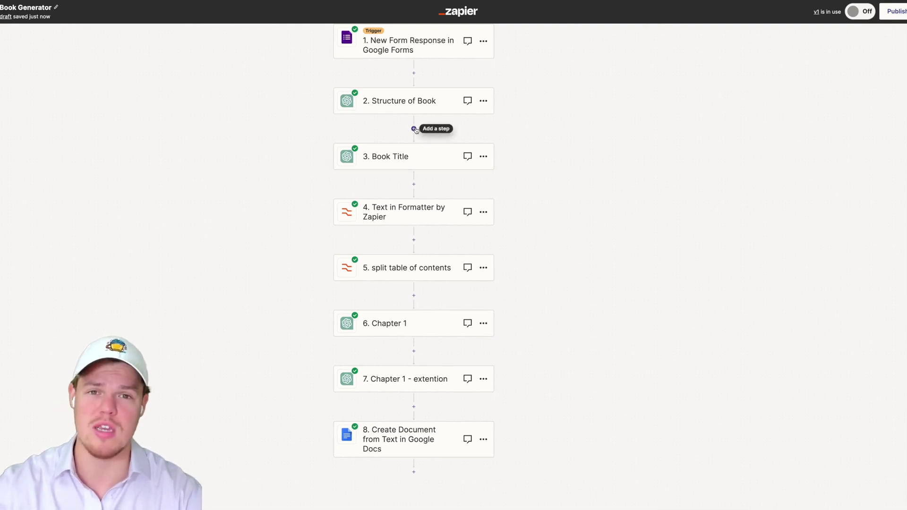
# Add a Storage by Zapier step after Book Title and move it below the Text in Formatter step.
pyautogui.click(414, 184)
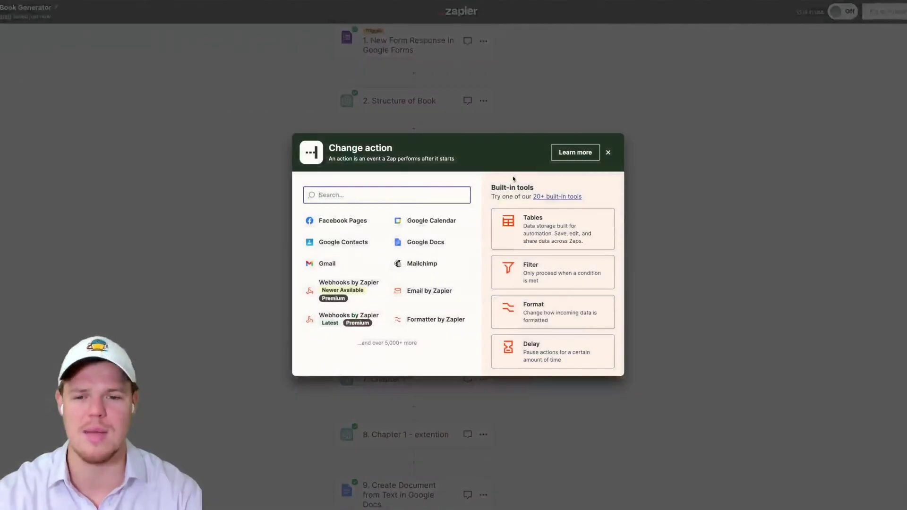
pyautogui.write('stora')
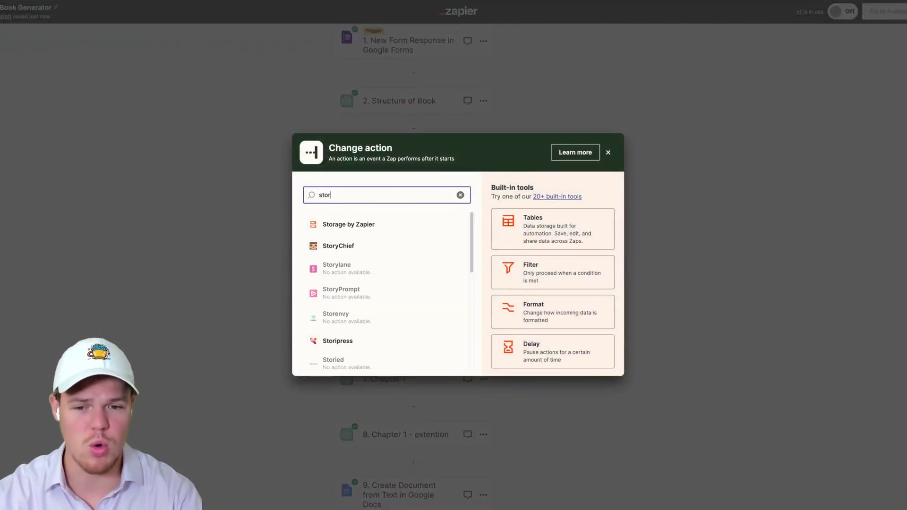
pyautogui.click(385, 223)
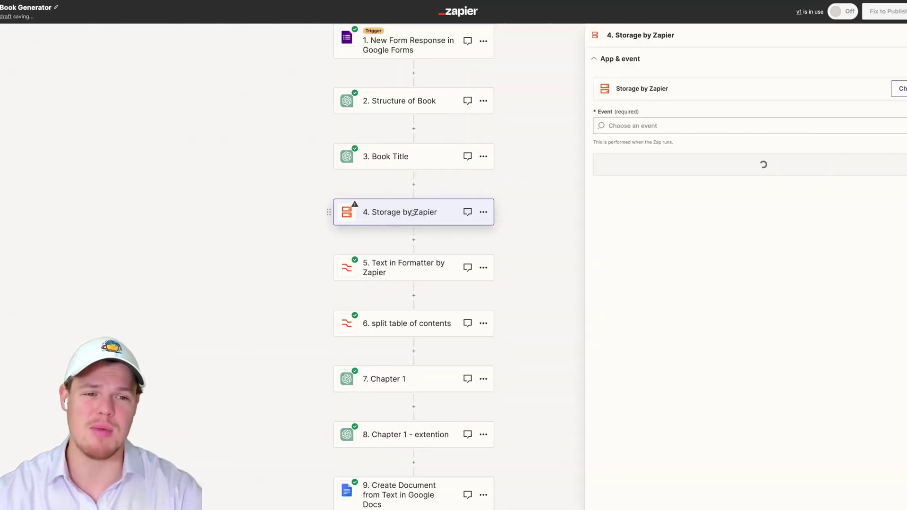
pyautogui.moveTo(532, 189); pyautogui.dragTo(528, 166)
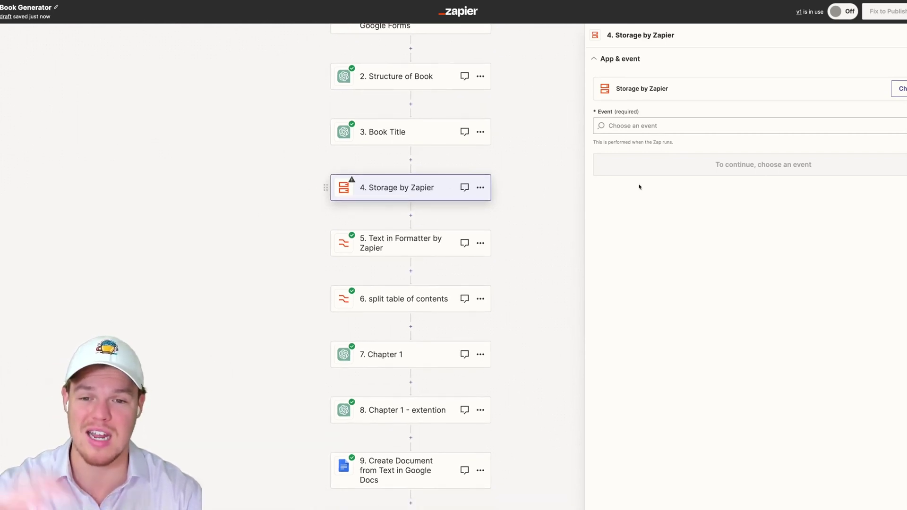
pyautogui.moveTo(555, 209); pyautogui.dragTo(557, 225)
pyautogui.moveTo(366, 210); pyautogui.dragTo(415, 268)
# Set the storage step's event to Set Value and accept the Storage by Zapier account.
pyautogui.click(652, 126)
pyautogui.scroll(-3, 635, 234)
pyautogui.click(634, 232)
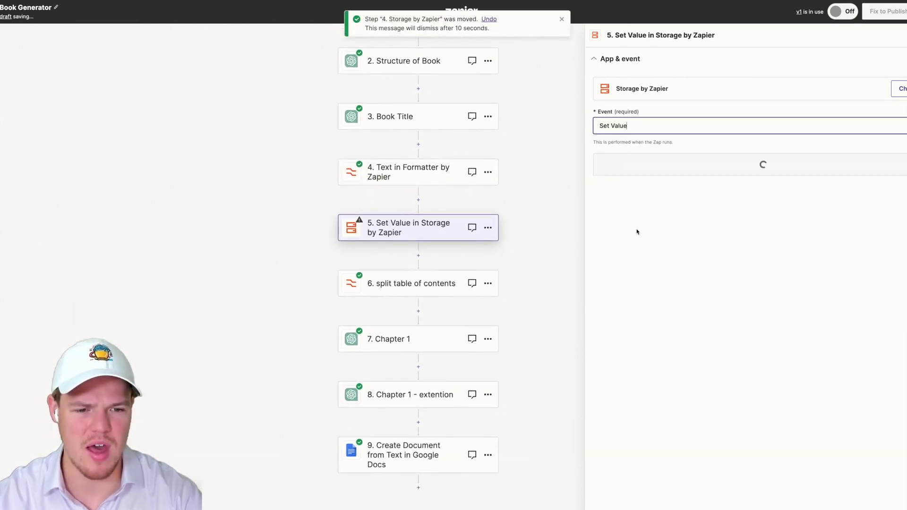
pyautogui.click(676, 161)
pyautogui.click(628, 169)
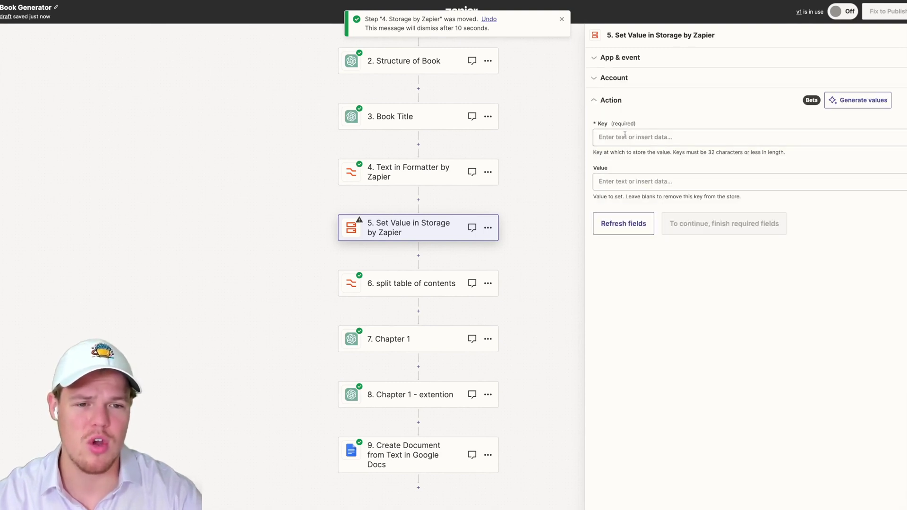
# Set the storage key to "titlebook" and insert the Output of the step 4 text formatter as its value.
pyautogui.click(626, 134)
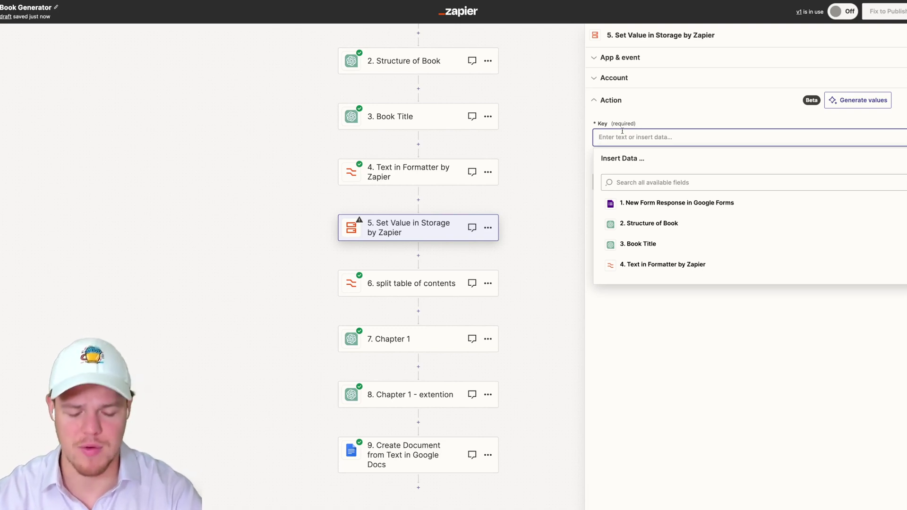
pyautogui.write('titlebook')
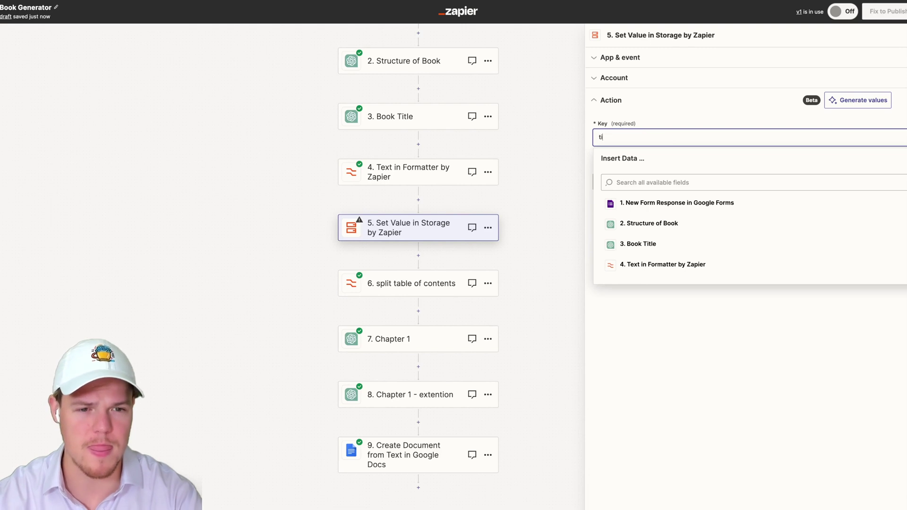
pyautogui.click(647, 117)
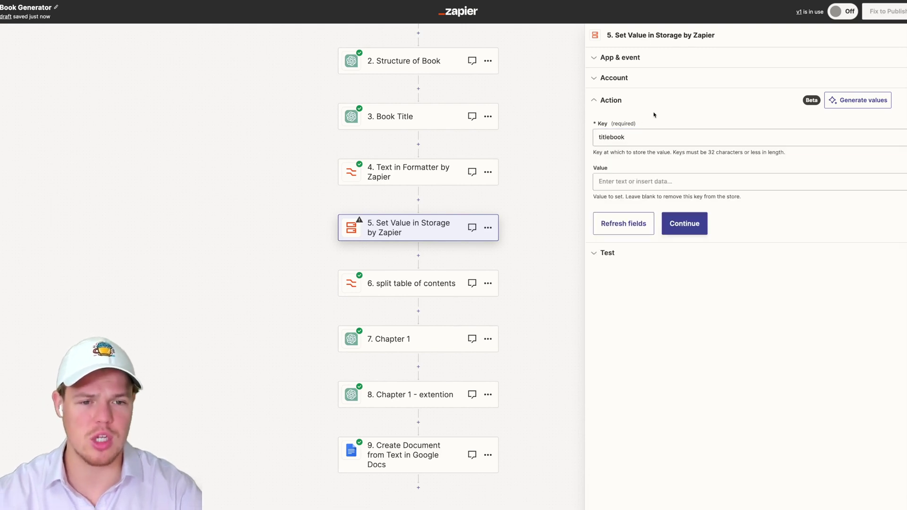
pyautogui.click(647, 181)
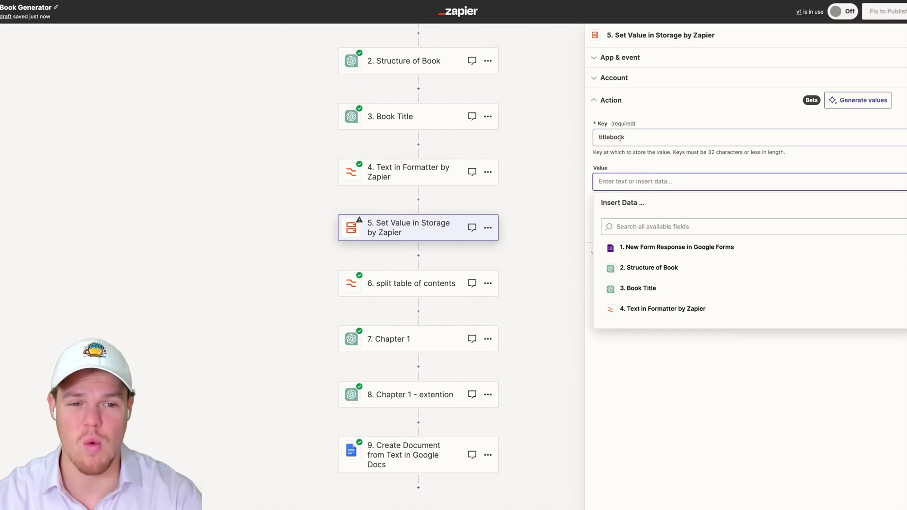
pyautogui.click(647, 308)
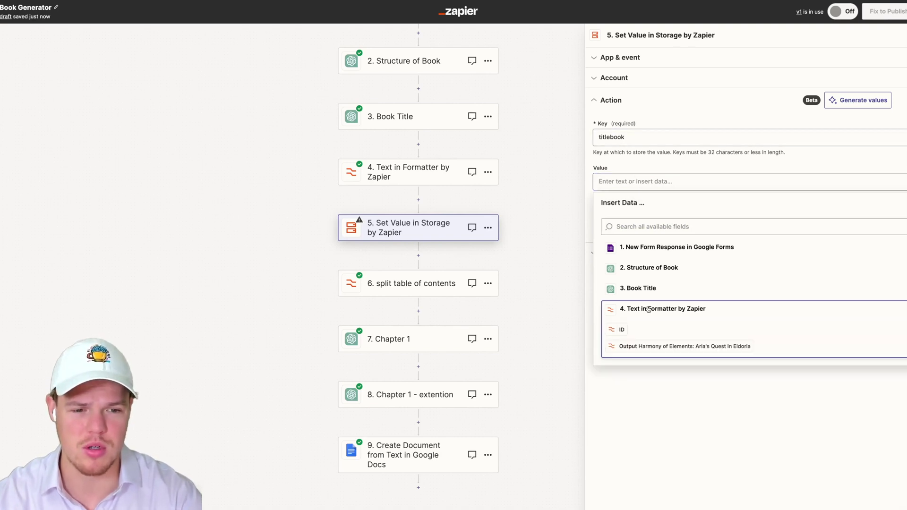
pyautogui.click(671, 346)
pyautogui.click(690, 390)
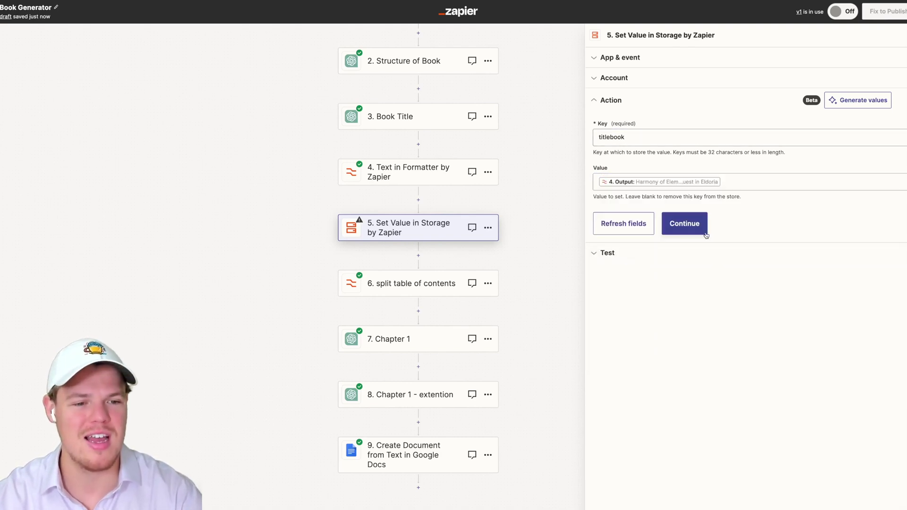
# Test the Set Value step and check the key and value sent to storage.
pyautogui.click(682, 223)
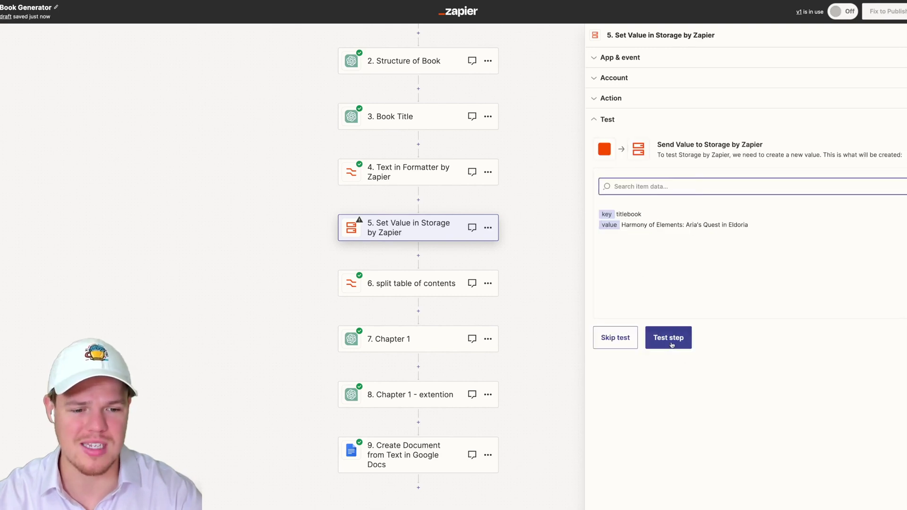
pyautogui.click(669, 337)
pyautogui.moveTo(615, 239); pyautogui.dragTo(648, 241)
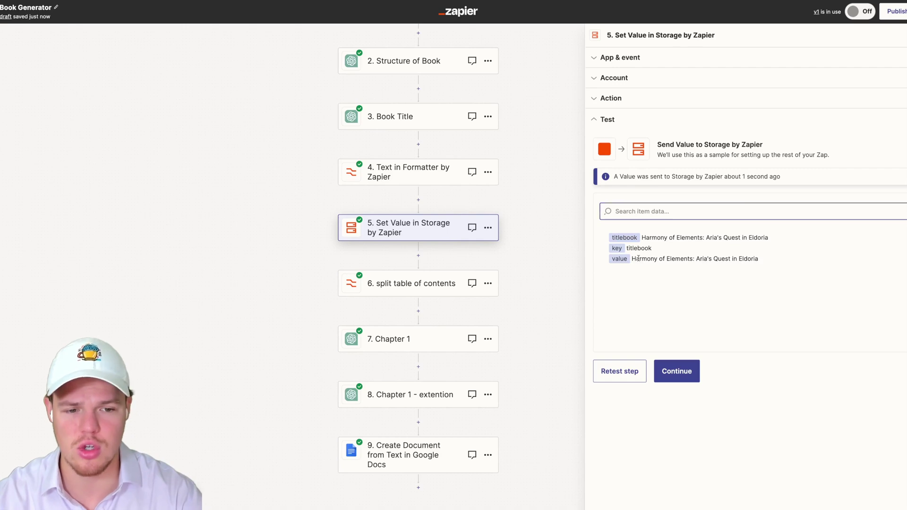
pyautogui.moveTo(638, 259); pyautogui.dragTo(721, 259)
# Add a Storage by Zapier step between Chapter 1 and Chapter 1 - extention.
pyautogui.moveTo(529, 244); pyautogui.dragTo(524, 206)
pyautogui.scroll(-3, 524, 206)
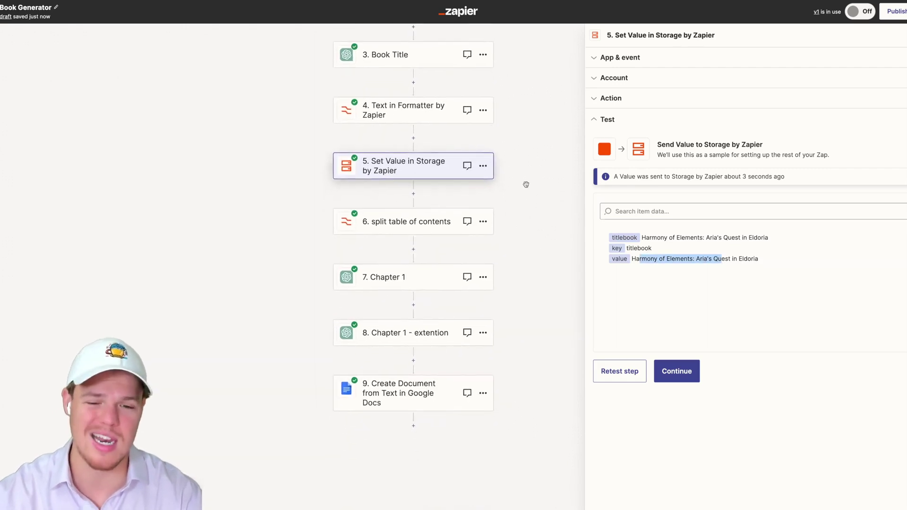
pyautogui.click(411, 274)
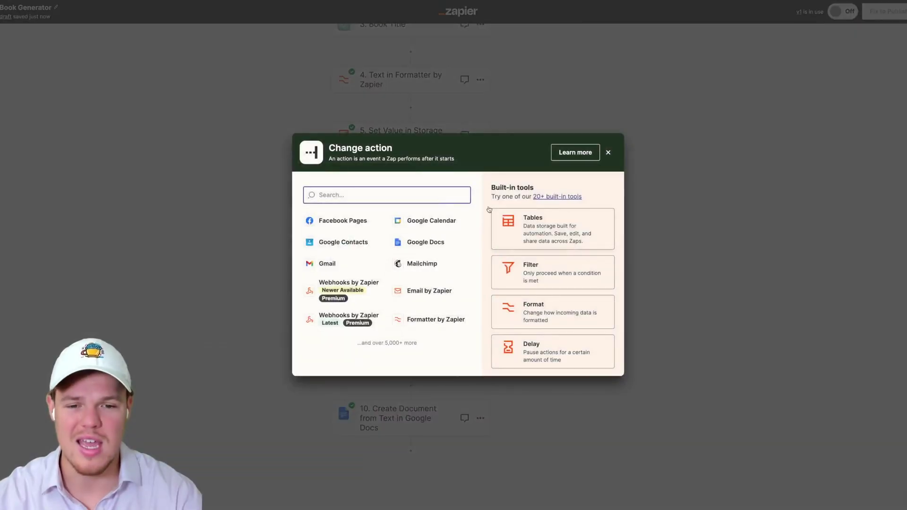
pyautogui.write('stor')
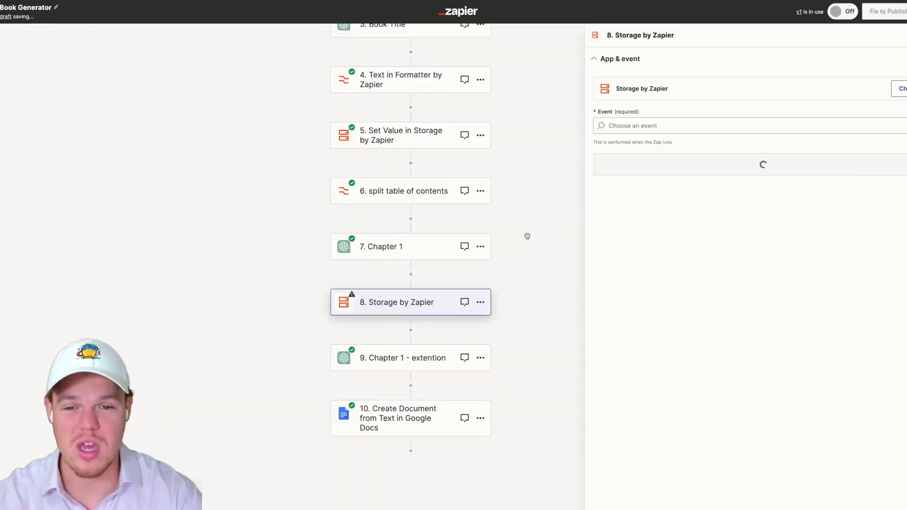
# Set the new storage step's event to Get Value and accept its account.
pyautogui.moveTo(529, 231); pyautogui.dragTo(533, 175)
pyautogui.click(632, 126)
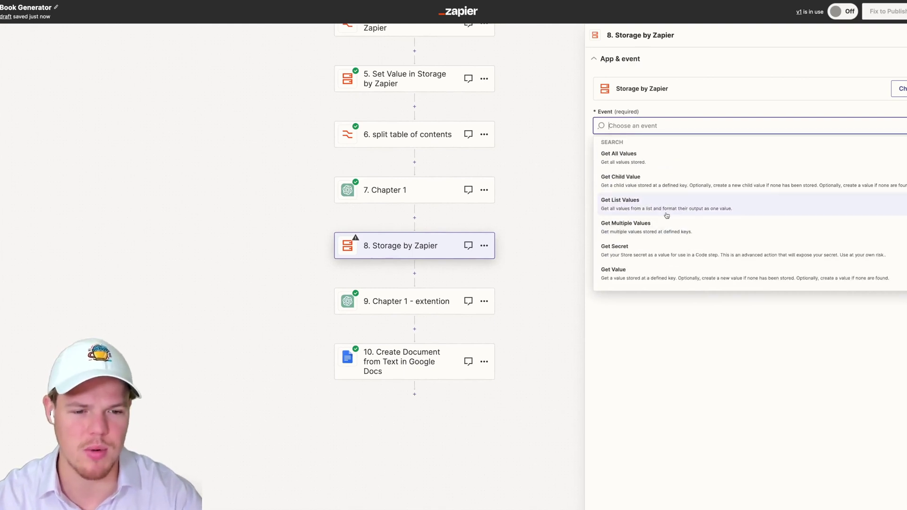
pyautogui.click(638, 270)
pyautogui.click(683, 170)
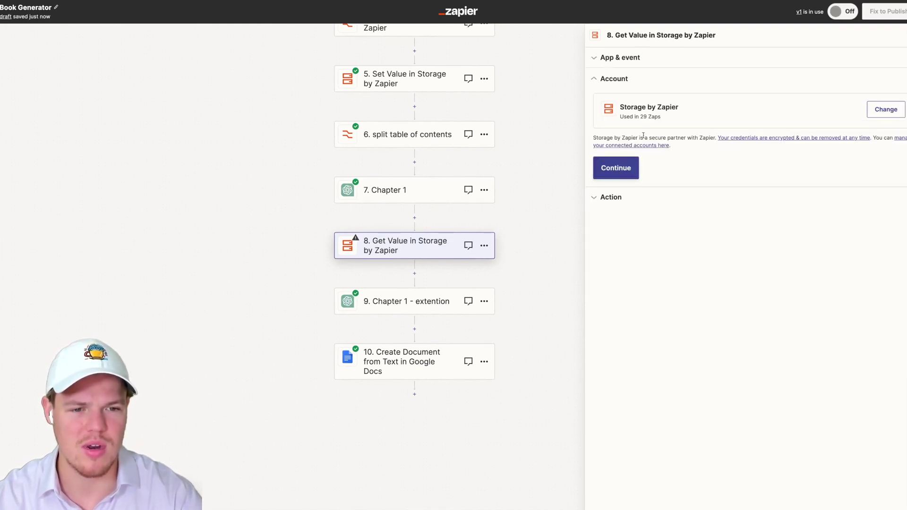
pyautogui.click(624, 171)
# Set the lookup key to "titlebook", test the Get Value step and check the title it retrieves.
pyautogui.click(643, 138)
pyautogui.write('titlebook')
pyautogui.click(658, 110)
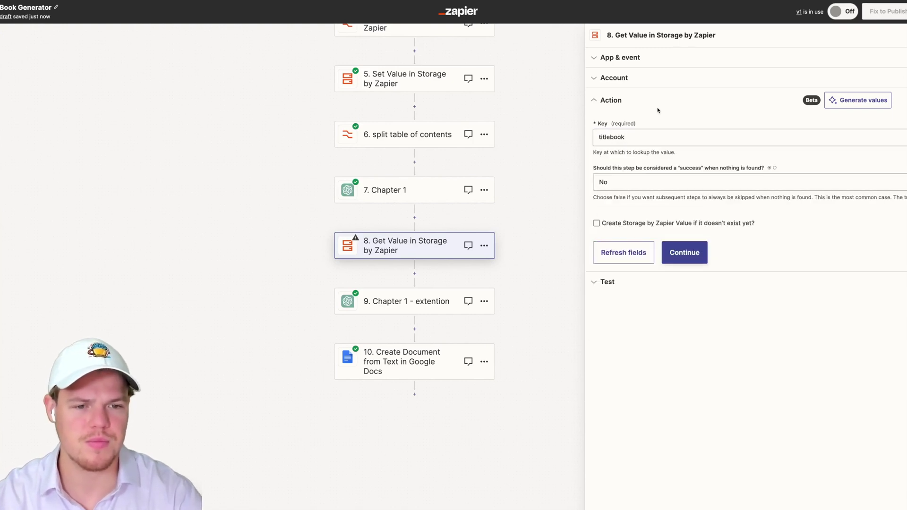
pyautogui.click(684, 250)
pyautogui.click(666, 339)
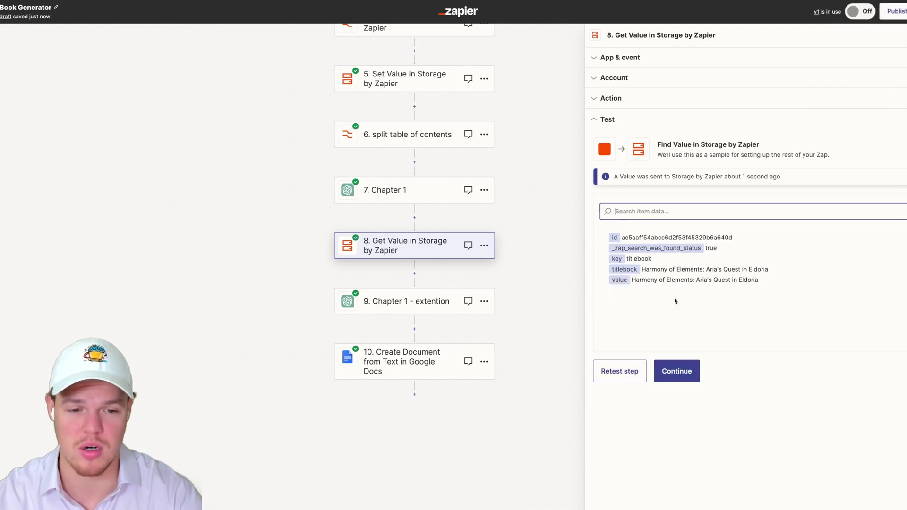
pyautogui.moveTo(643, 276); pyautogui.dragTo(747, 277)
pyautogui.click(687, 285)
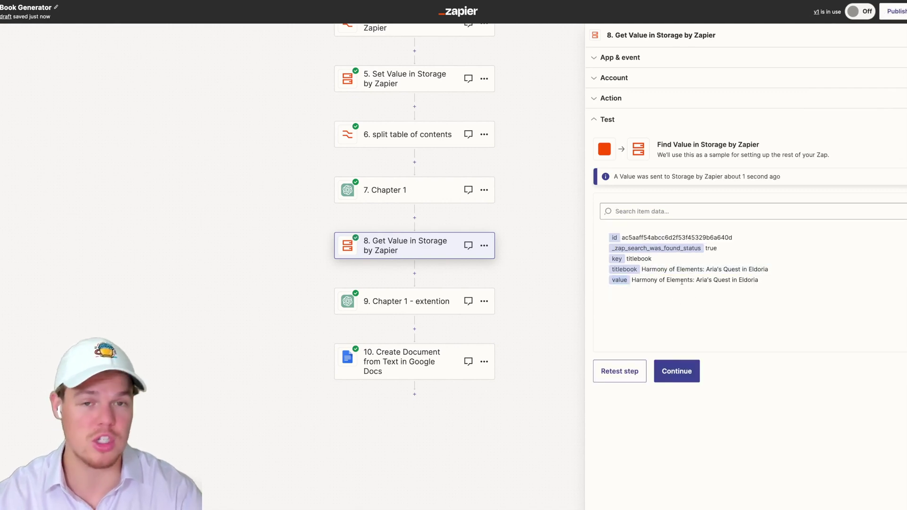
# Delete the Get Value in Storage step from the workflow.
pyautogui.moveTo(551, 225); pyautogui.dragTo(526, 231)
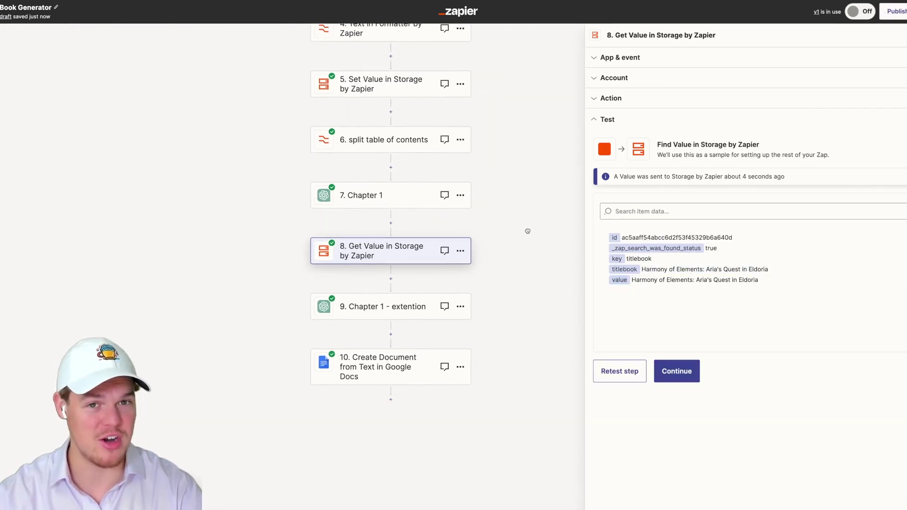
pyautogui.click(461, 252)
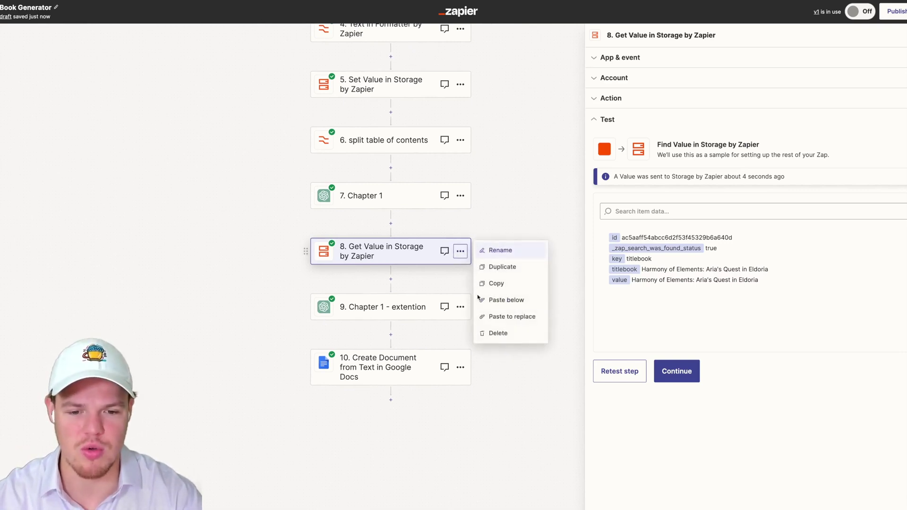
pyautogui.click(496, 333)
# Rename the Set Value in Storage step to "title book stored".
pyautogui.scroll(3, 574, 309)
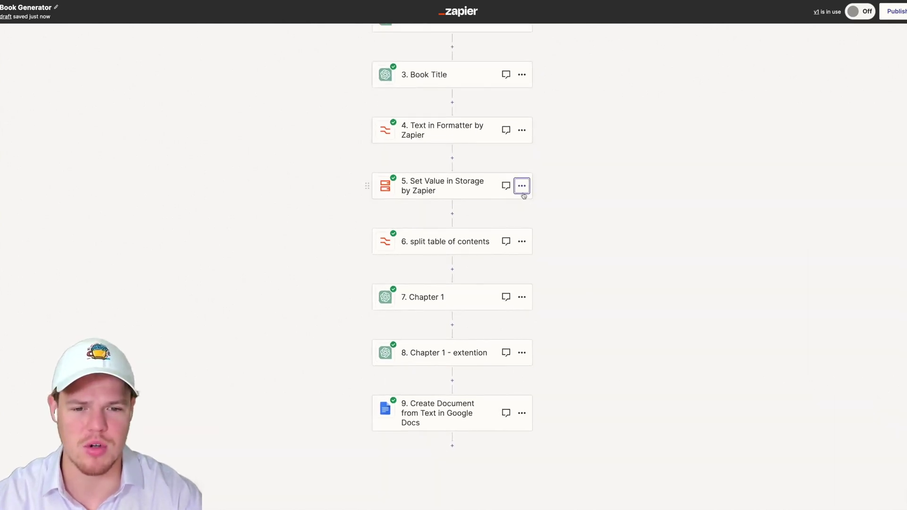
pyautogui.hscroll(2, 561, 199)
pyautogui.scroll(3, 518, 198)
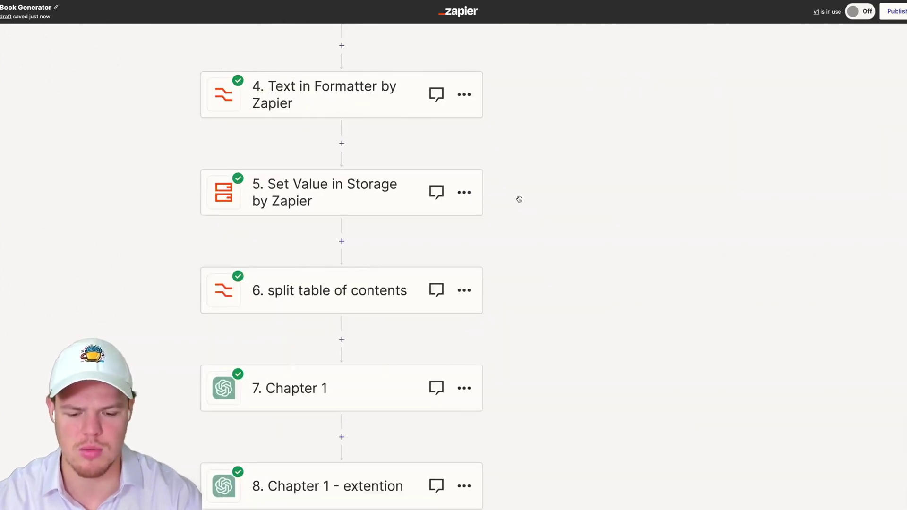
pyautogui.moveTo(518, 198); pyautogui.dragTo(631, 200)
pyautogui.click(579, 194)
pyautogui.click(616, 186)
pyautogui.write('title nam')
pyautogui.press('BackSpace')
pyautogui.press('BackSpace')
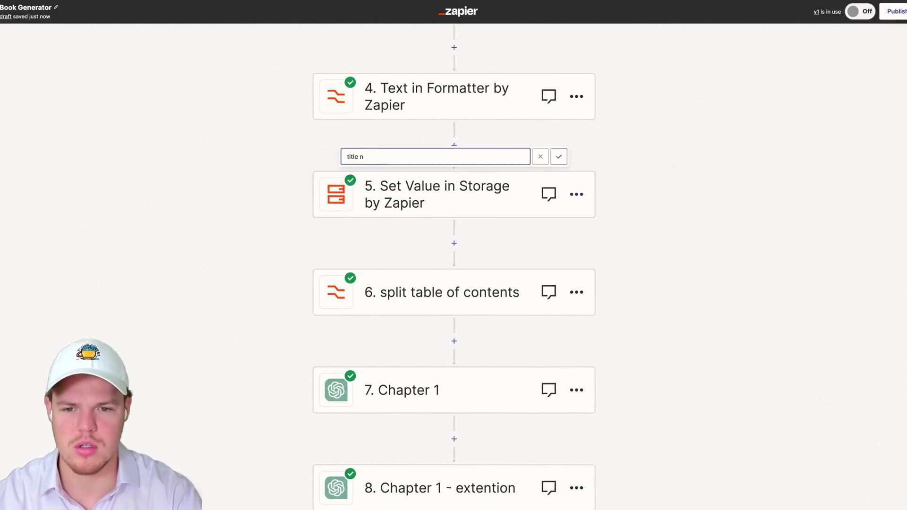
pyautogui.write('ook stored')
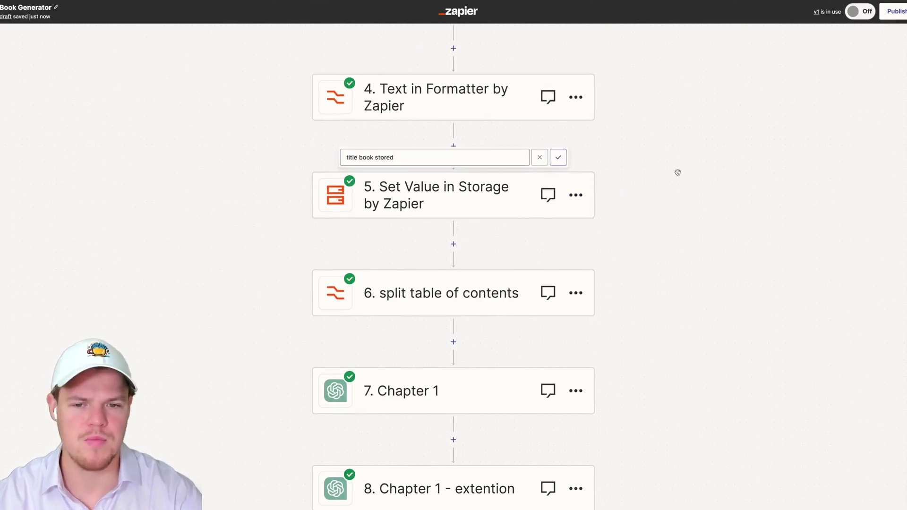
pyautogui.scroll(-5, 603, 116)
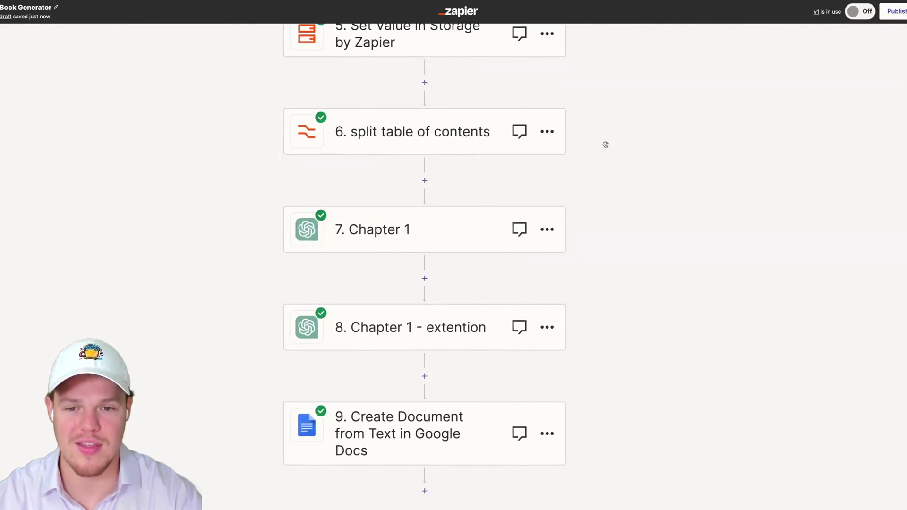
pyautogui.scroll(2, 628, 162)
pyautogui.scroll(-1, 636, 186)
pyautogui.moveTo(636, 186); pyautogui.dragTo(633, 248)
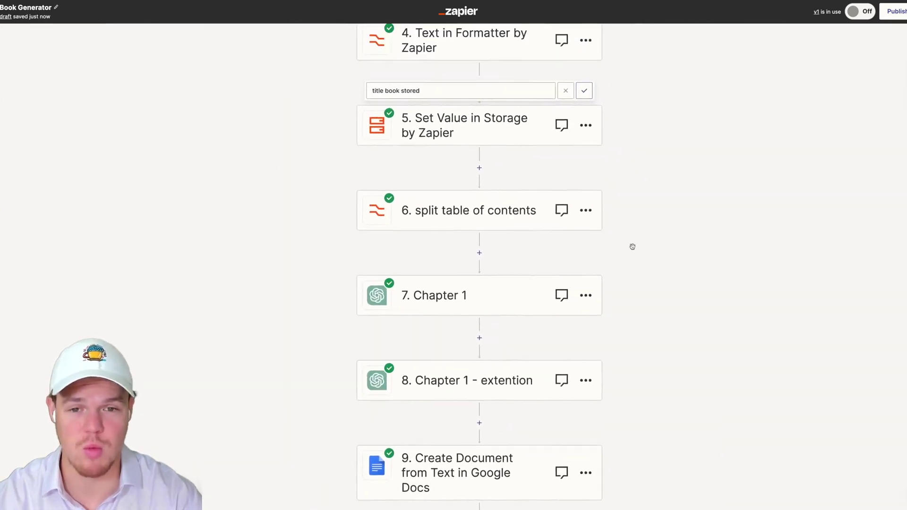
pyautogui.click(585, 91)
# Review the document name and content fields of the Create Document from Text in Google Docs step.
pyautogui.scroll(-1, 486, 78)
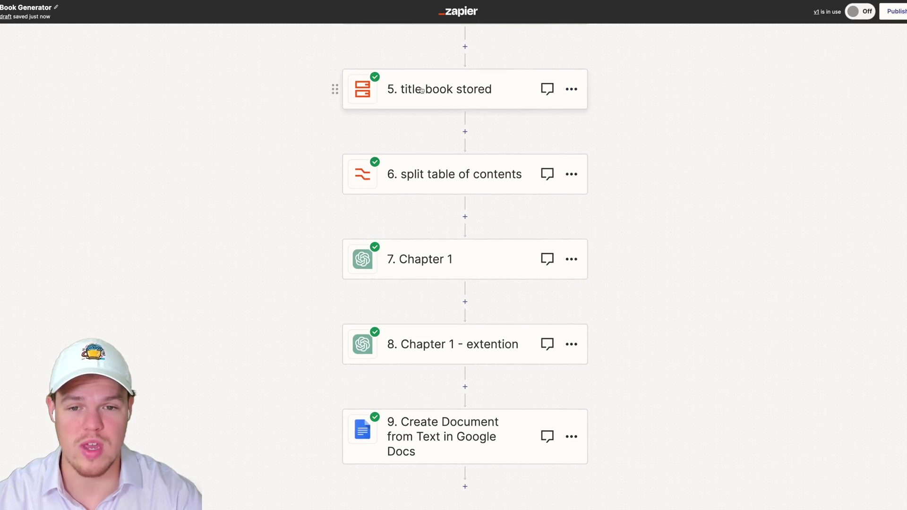
pyautogui.click(449, 437)
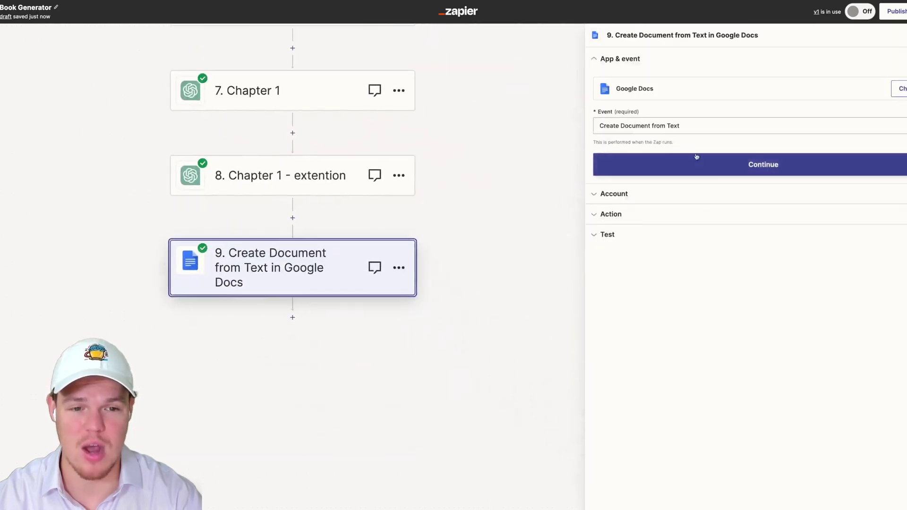
pyautogui.click(622, 215)
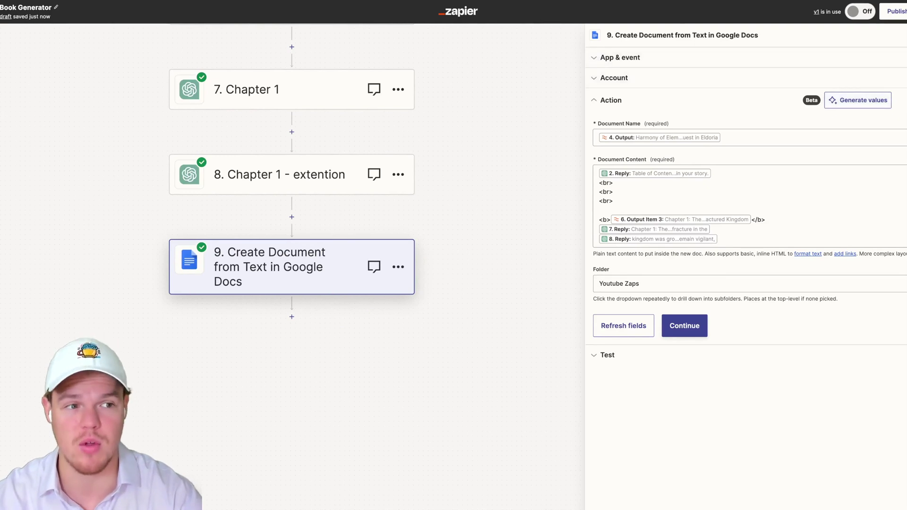
pyautogui.press('Escape')
pyautogui.scroll(-5, 575, 244)
pyautogui.scroll(5, 559, 208)
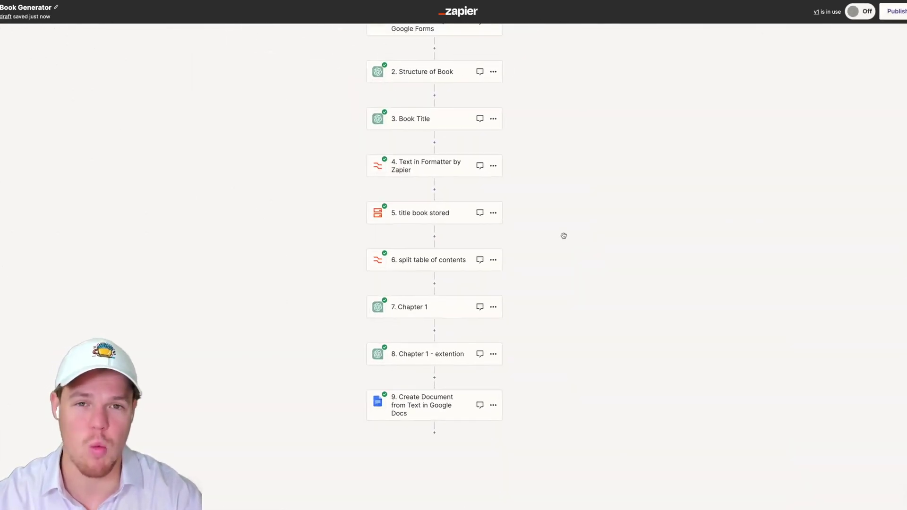
pyautogui.scroll(-3, 564, 236)
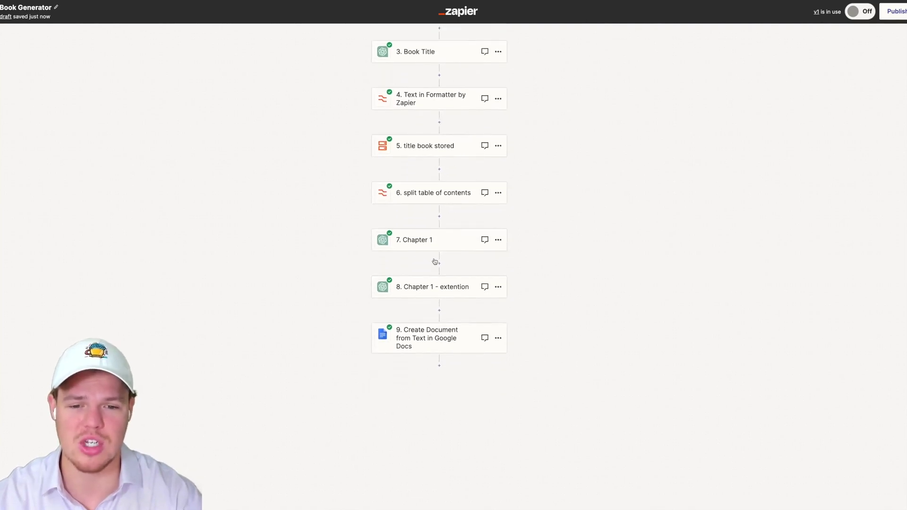
# Add a Storage by Zapier step between Chapter 1 and Chapter 1 - extention.
pyautogui.click(439, 264)
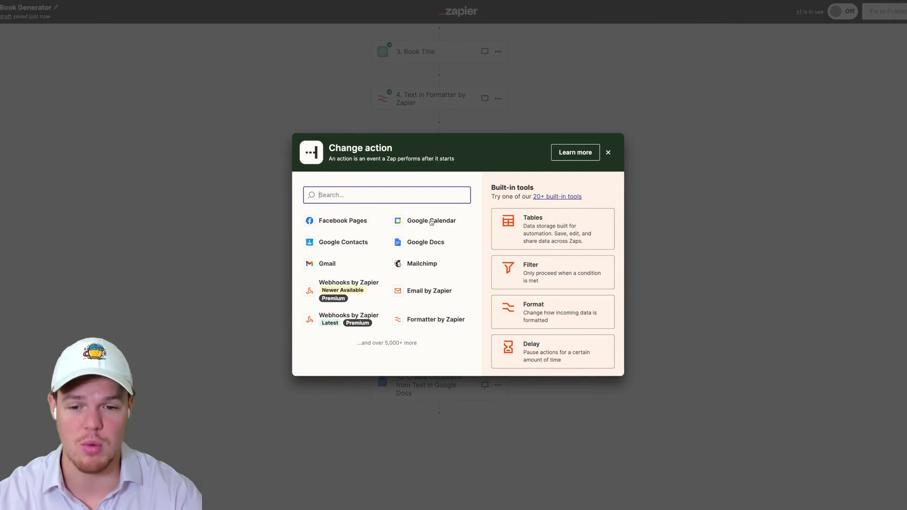
pyautogui.write('stor')
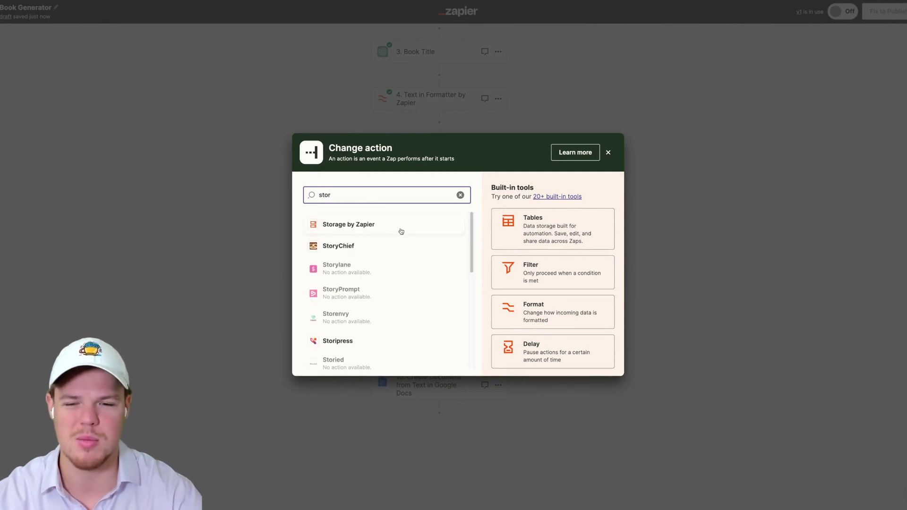
pyautogui.click(401, 231)
pyautogui.click(498, 287)
pyautogui.press('Escape')
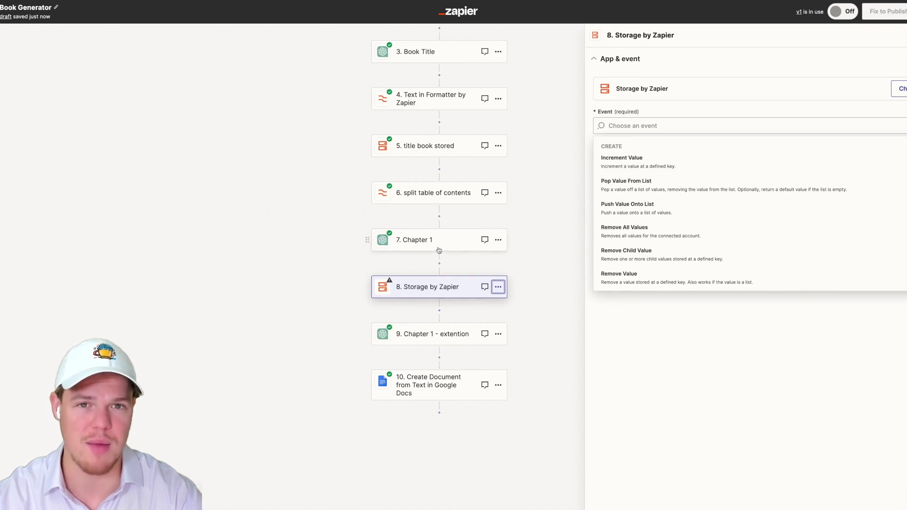
# Set the new storage step's event to Set Value and accept its account.
pyautogui.scroll(-5, 644, 213)
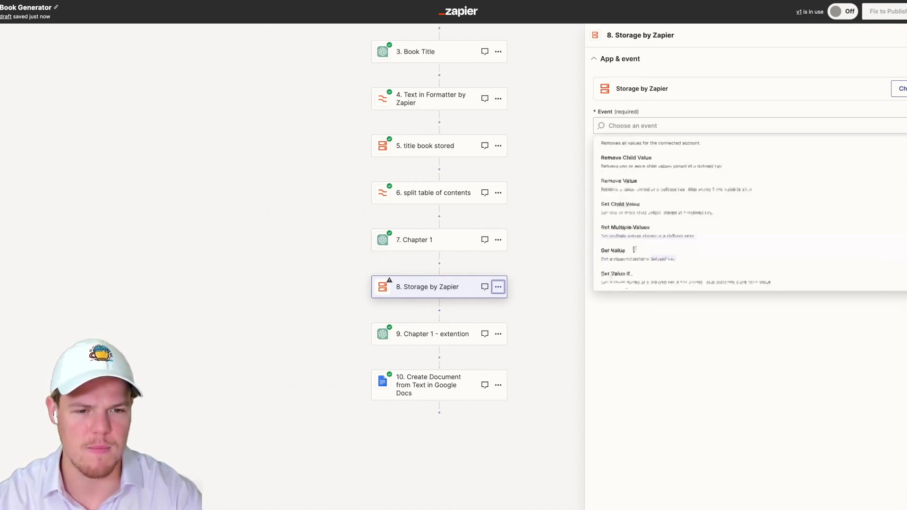
pyautogui.scroll(3, 634, 249)
pyautogui.scroll(-5, 634, 245)
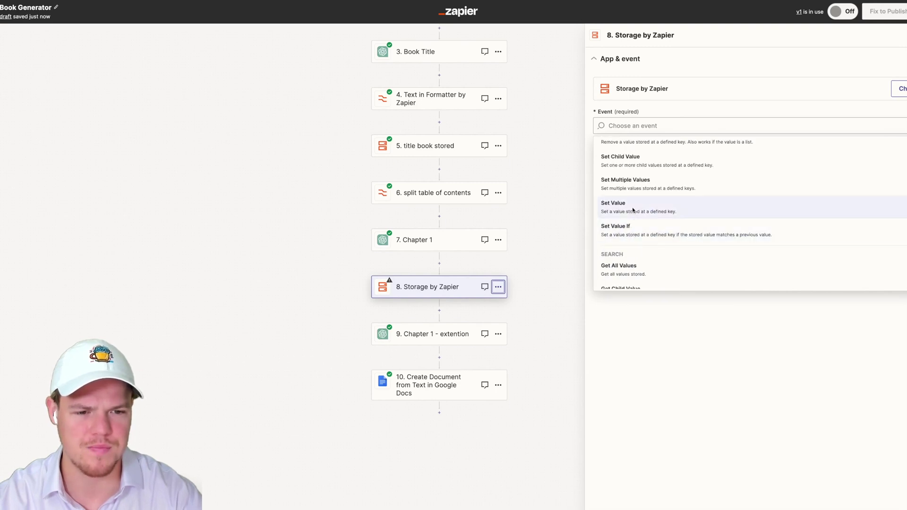
pyautogui.click(633, 211)
pyautogui.click(671, 166)
pyautogui.click(619, 169)
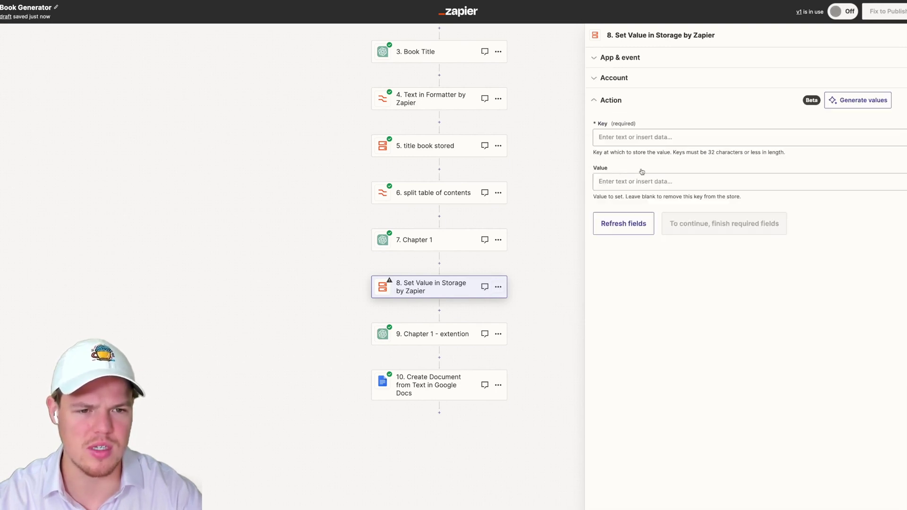
# Set the storage key to "firstchap" and its value to the Reply from the Chapter 1 step.
pyautogui.click(646, 133)
pyautogui.write('firstchap')
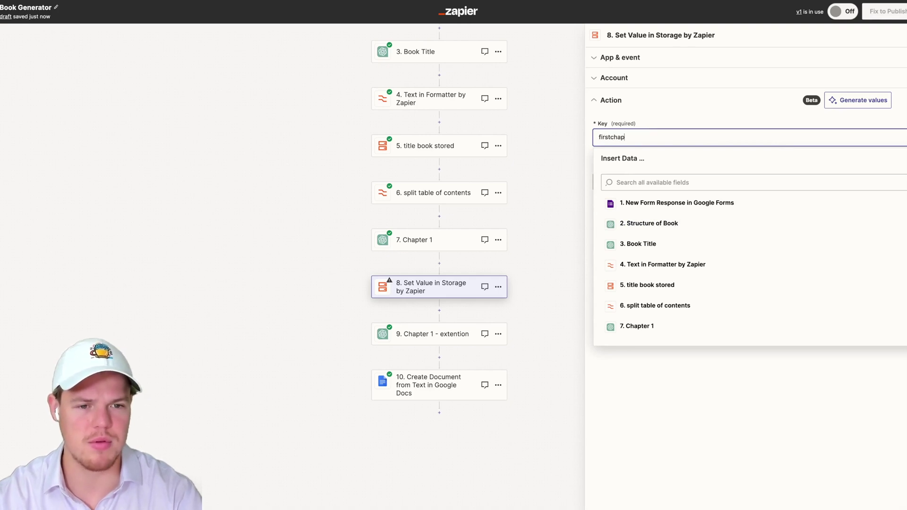
pyautogui.click(638, 113)
pyautogui.click(632, 180)
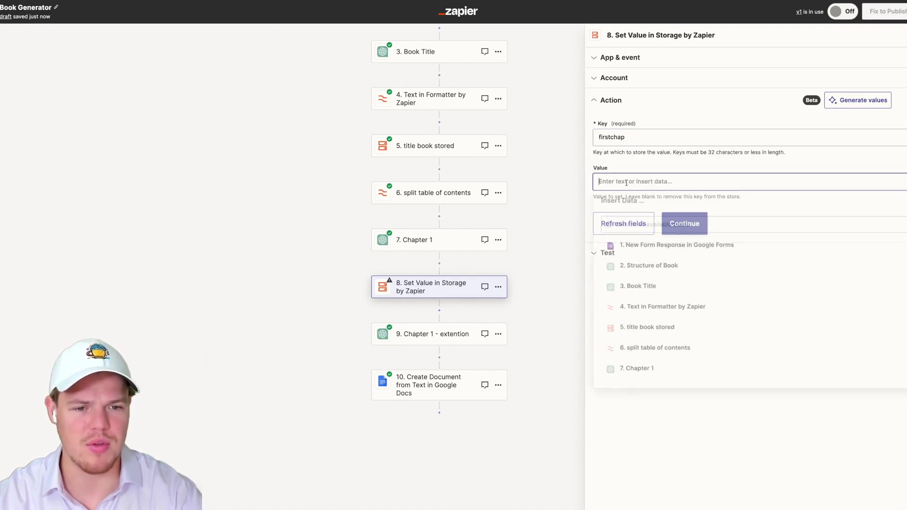
pyautogui.click(661, 368)
pyautogui.click(670, 459)
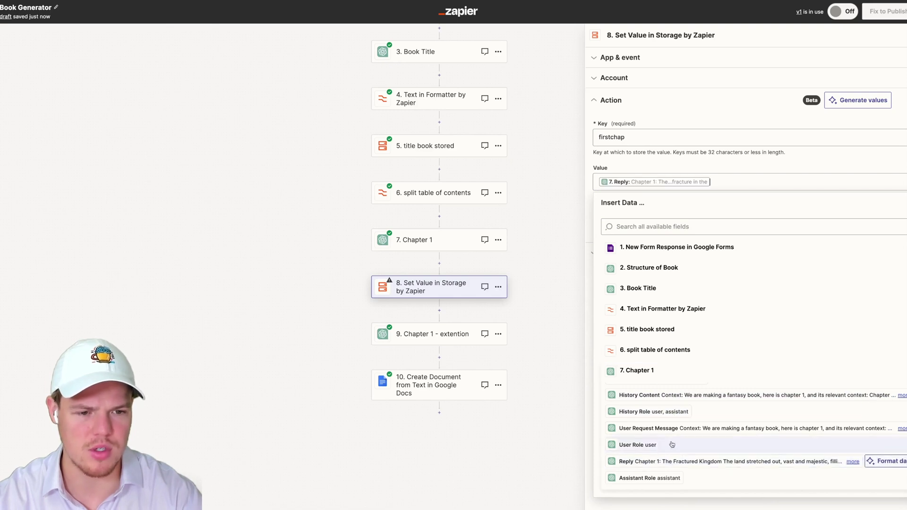
pyautogui.click(772, 171)
# Test the Set Value step, check the chapter text sent to storage, and close the step's settings.
pyautogui.click(700, 226)
pyautogui.scroll(-3, 691, 287)
pyautogui.click(668, 473)
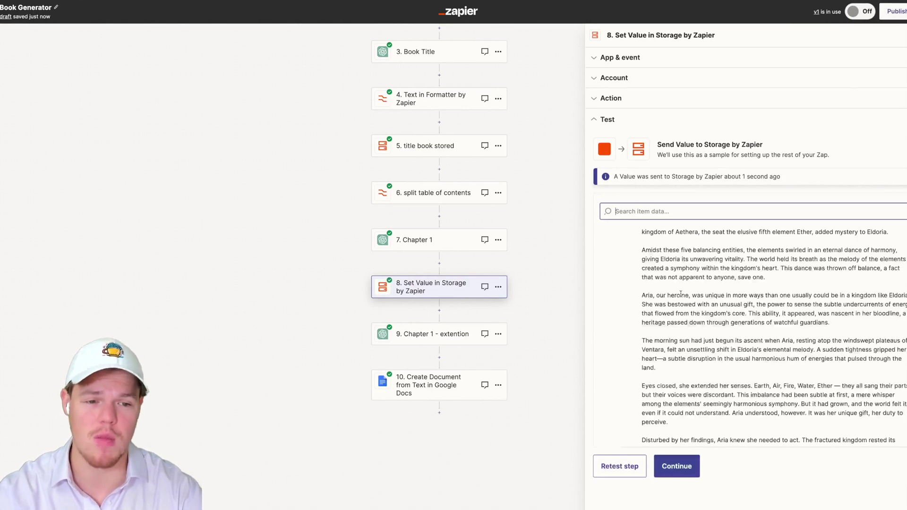
pyautogui.scroll(5, 684, 293)
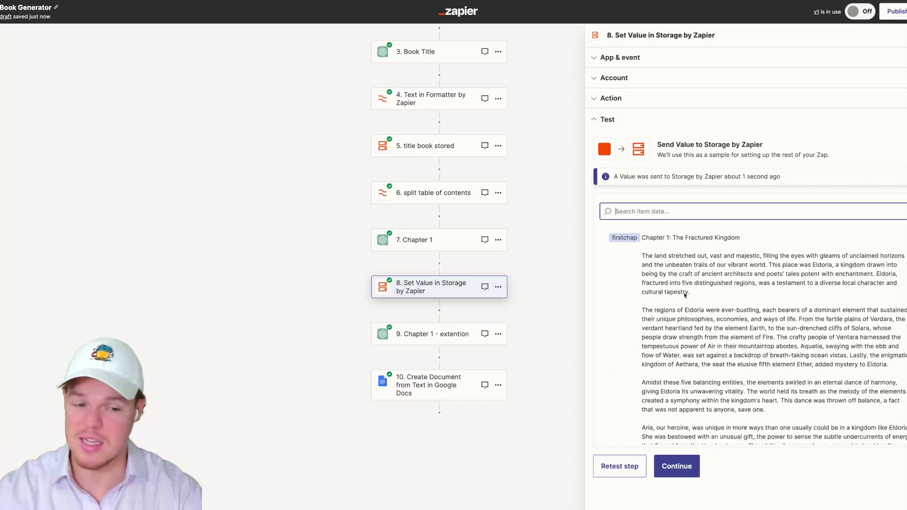
pyautogui.moveTo(557, 250); pyautogui.dragTo(531, 249)
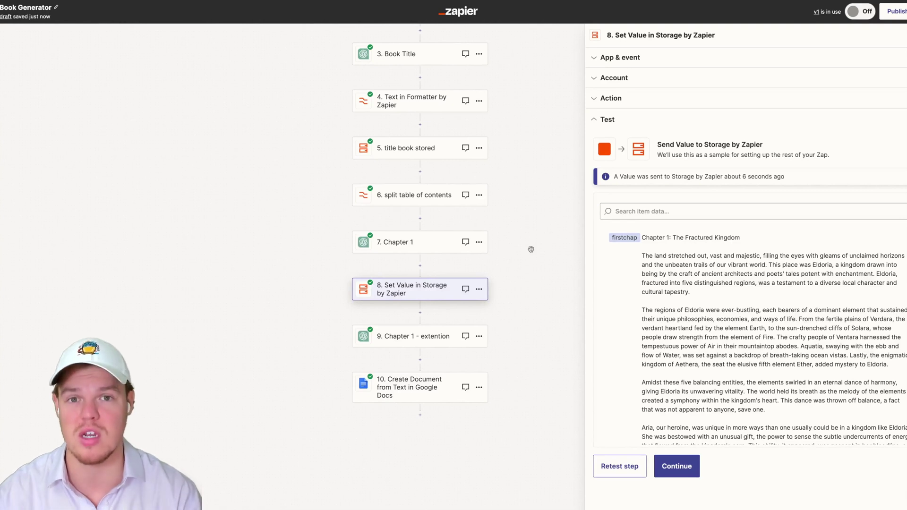
pyautogui.click(589, 216)
pyautogui.moveTo(589, 215); pyautogui.dragTo(640, 229)
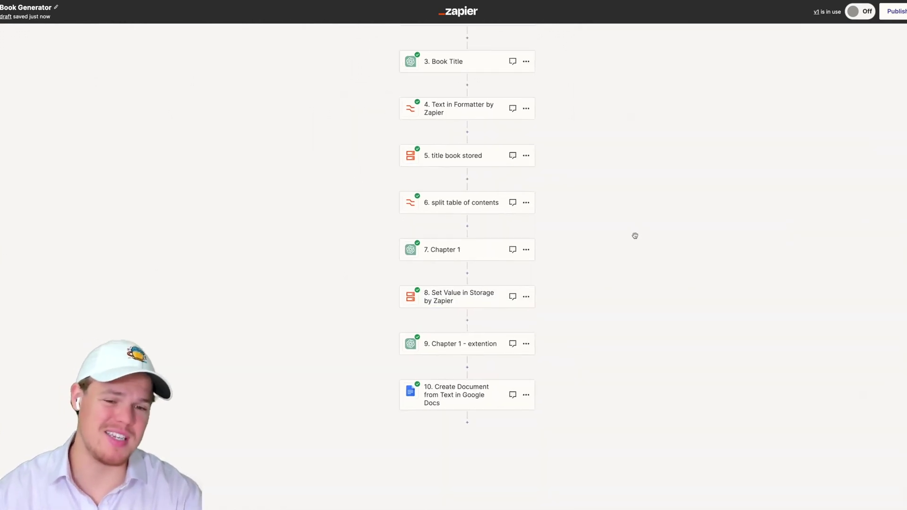
# Add a ChatGPT step with the Conversation event directly after Chapter 1 and accept its account.
pyautogui.scroll(3, 605, 190)
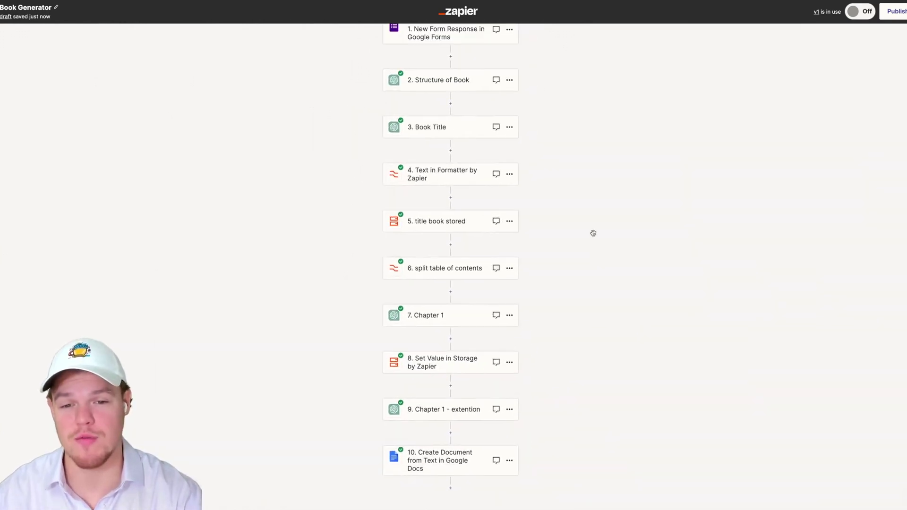
pyautogui.scroll(1, 579, 259)
pyautogui.moveTo(580, 257); pyautogui.dragTo(578, 163)
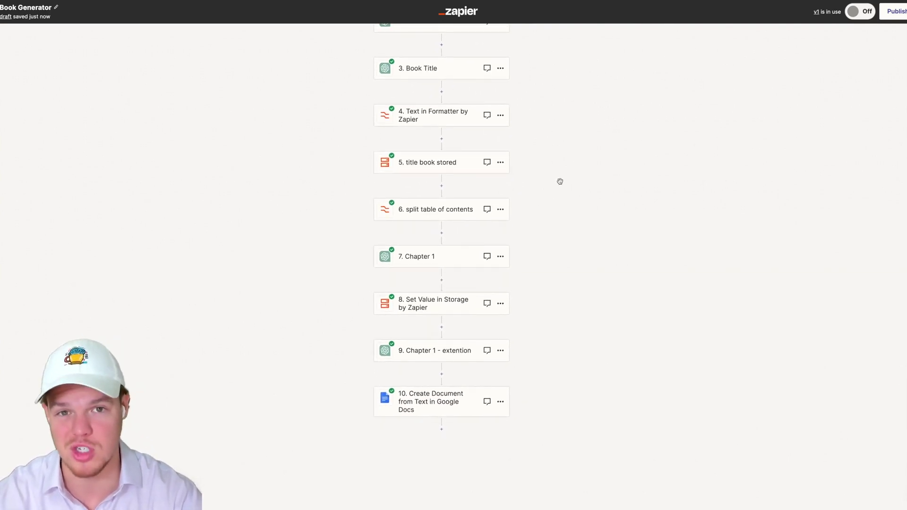
pyautogui.scroll(-1, 561, 177)
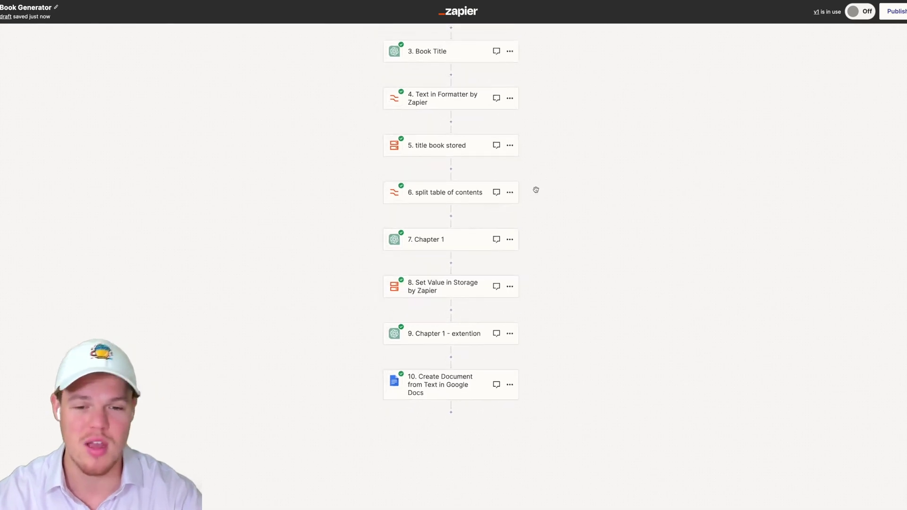
pyautogui.click(454, 261)
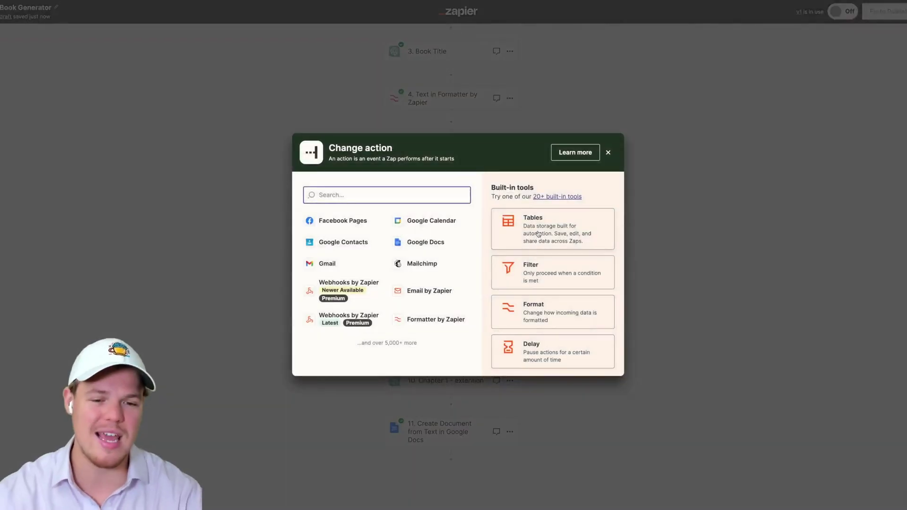
pyautogui.click(608, 153)
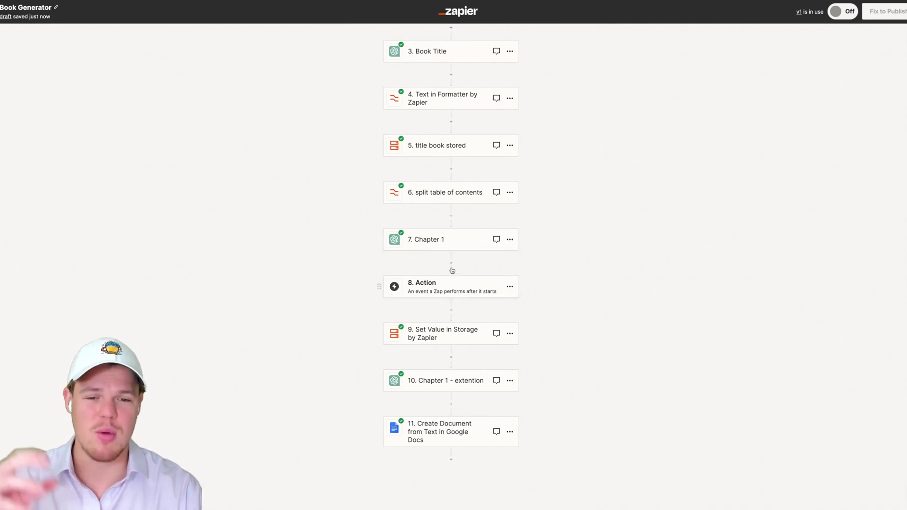
pyautogui.click(445, 285)
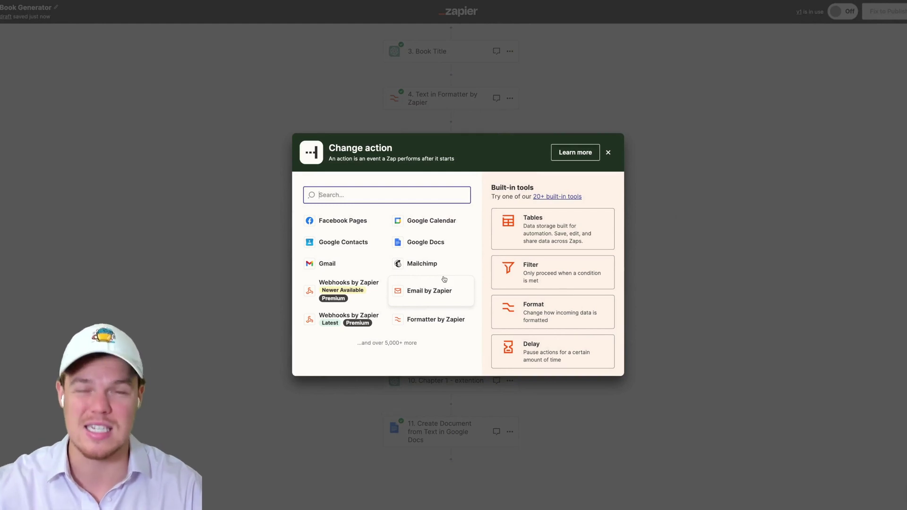
pyautogui.write('cha')
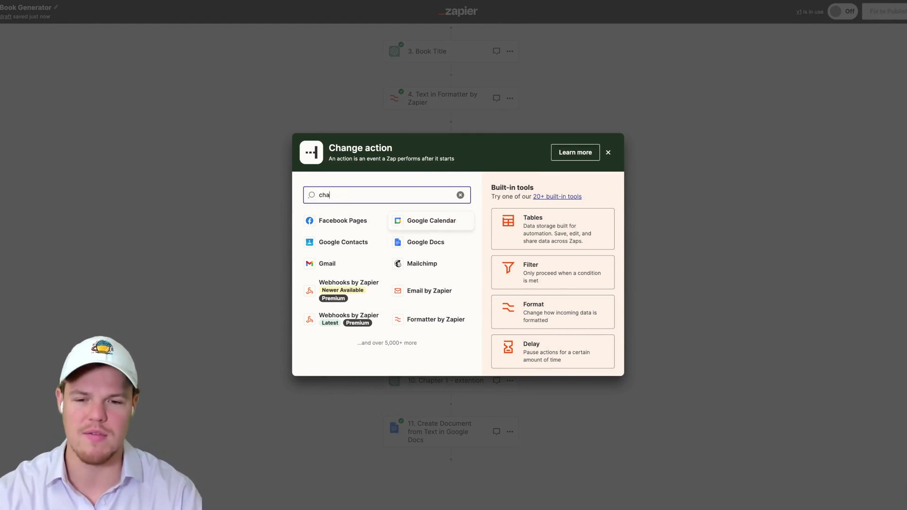
pyautogui.write('tgpt')
pyautogui.click(398, 236)
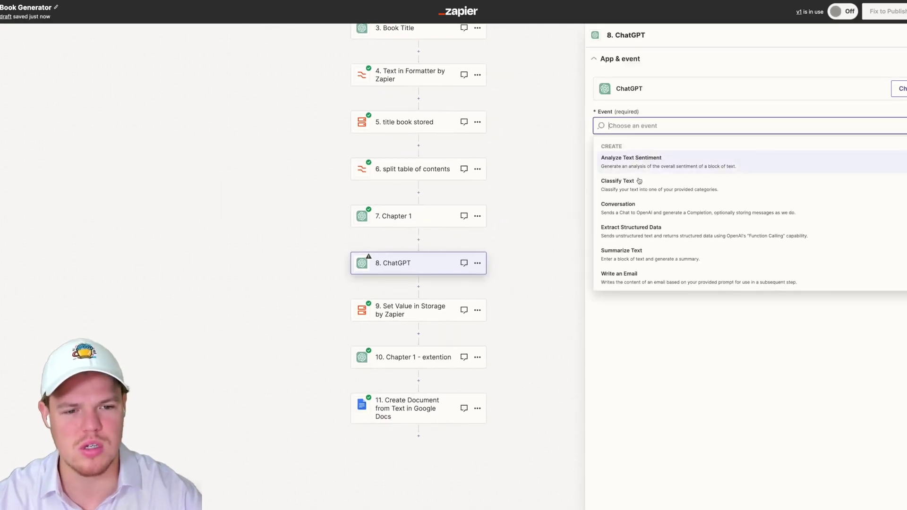
pyautogui.click(622, 198)
pyautogui.click(623, 170)
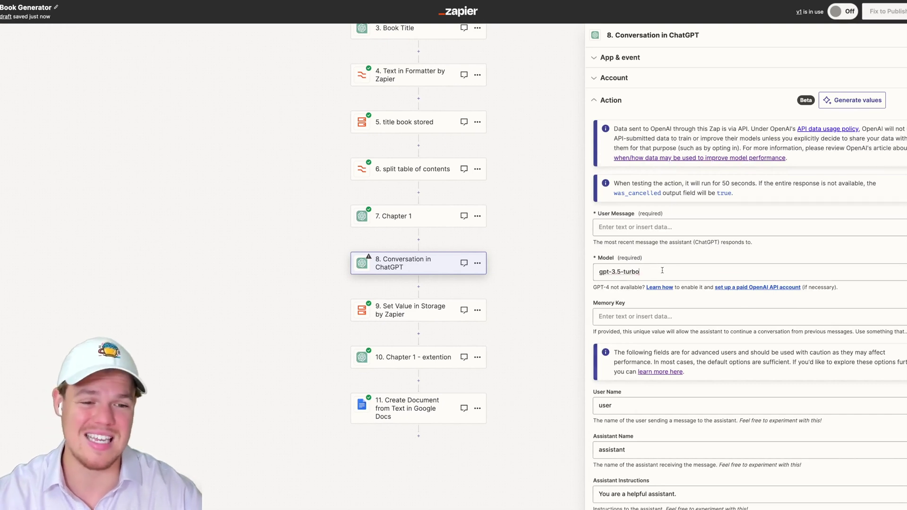
# Look through the models available for the new ChatGPT Conversation step without changing the selection.
pyautogui.click(663, 271)
pyautogui.click(613, 296)
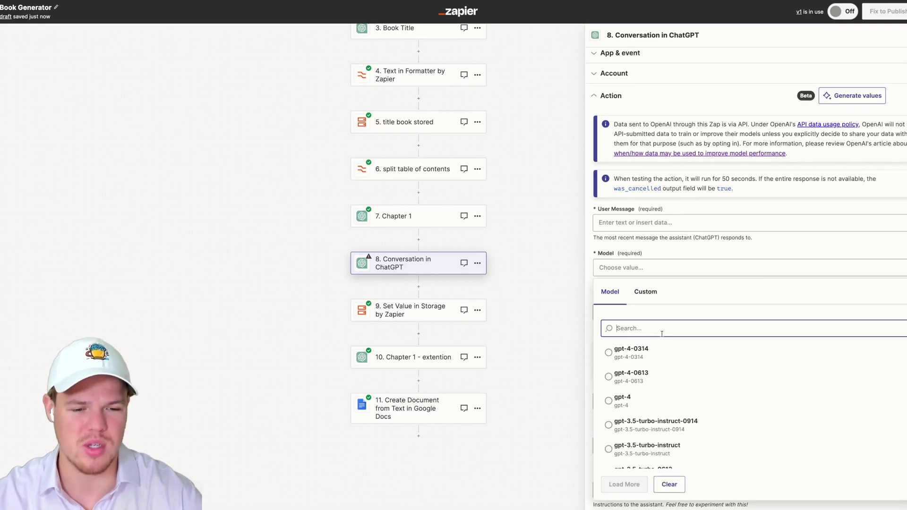
pyautogui.click(694, 255)
pyautogui.click(693, 253)
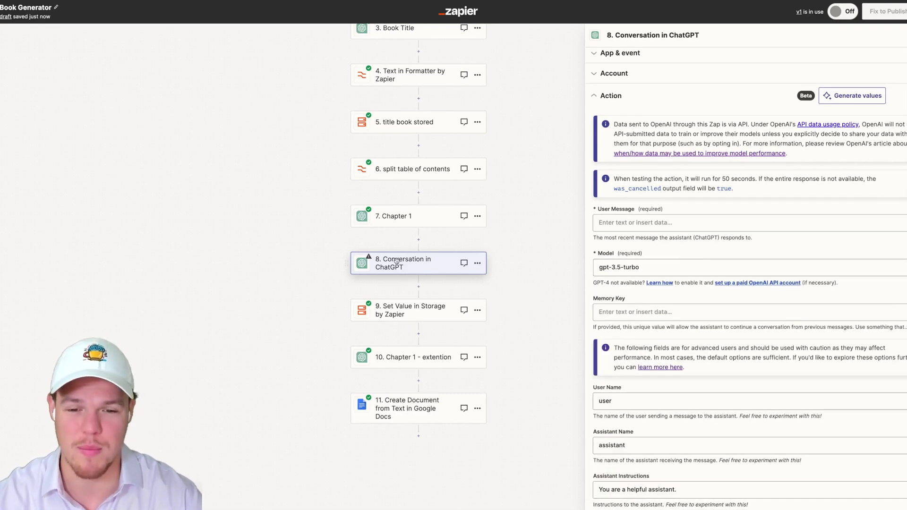
# Write the ChatGPT user message "Based of this chapter: Chapter: ()" with the Chapter 1 Reply in the parentheses, followed by "Generate a 1 sentence summary".
pyautogui.click(637, 225)
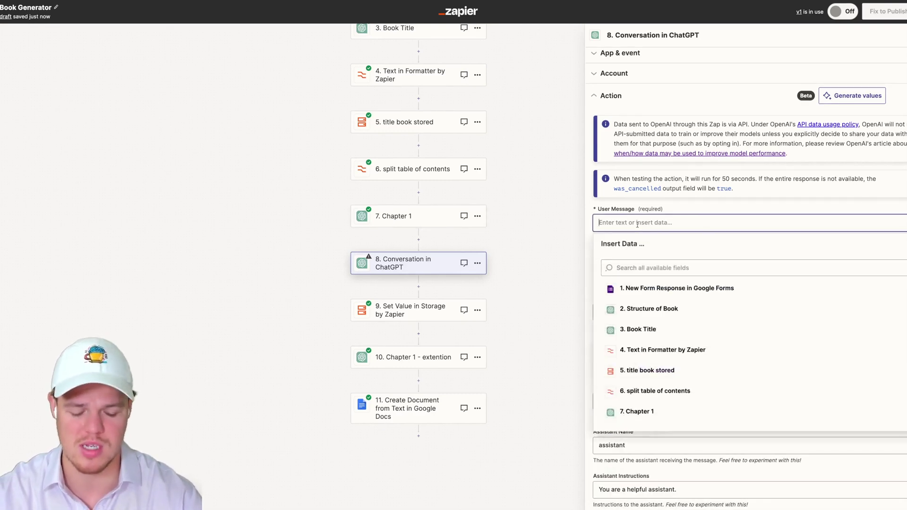
pyautogui.write('Bas')
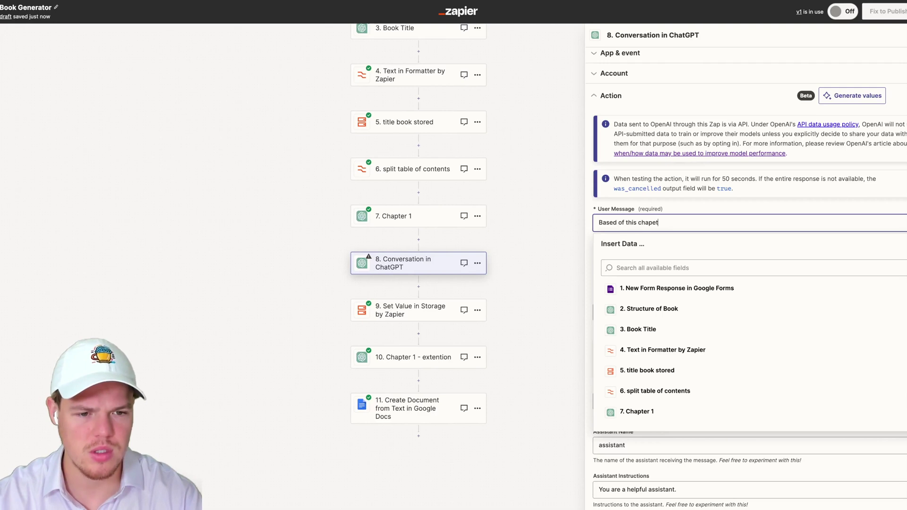
pyautogui.write('ed of this chapter:')
pyautogui.press('Return')
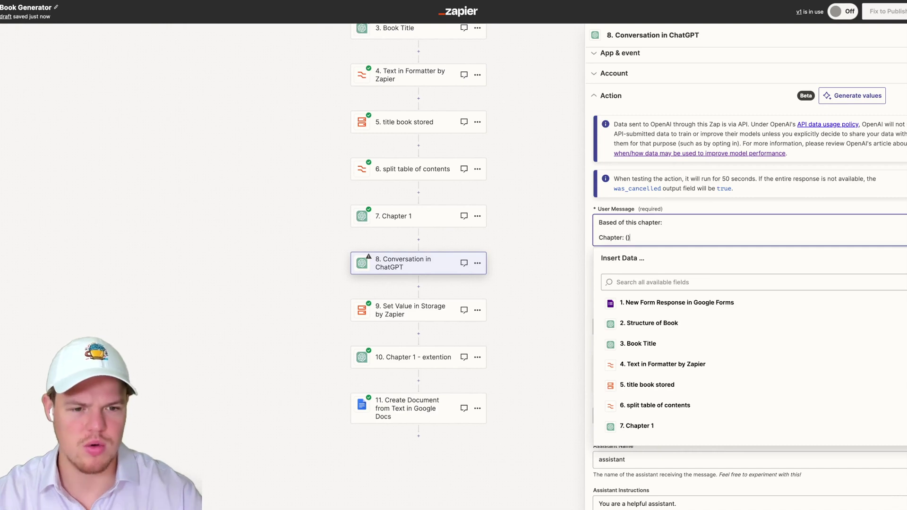
pyautogui.click(641, 423)
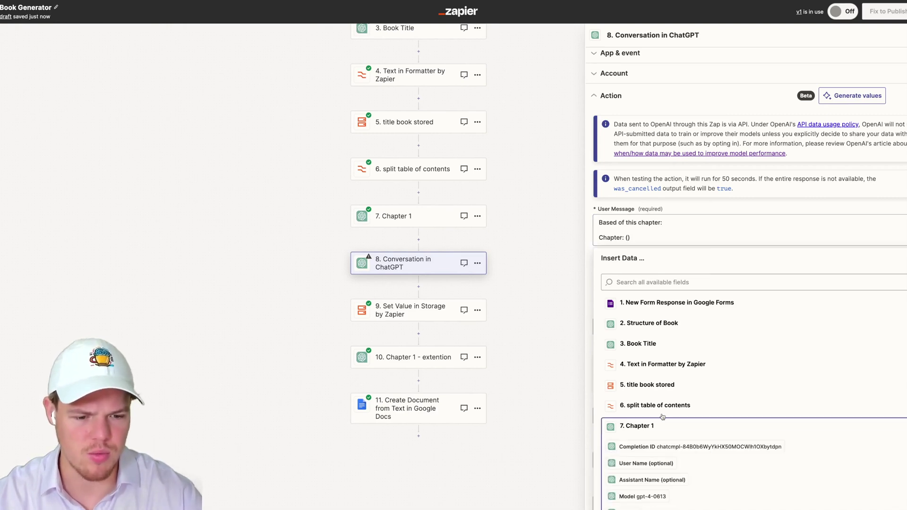
pyautogui.scroll(-3, 671, 378)
pyautogui.click(692, 351)
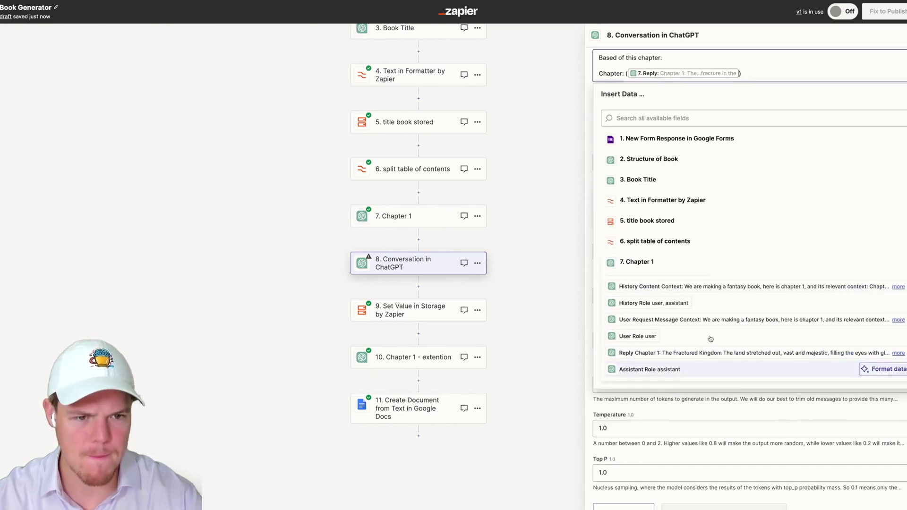
pyautogui.press('Return')
pyautogui.press('Return')
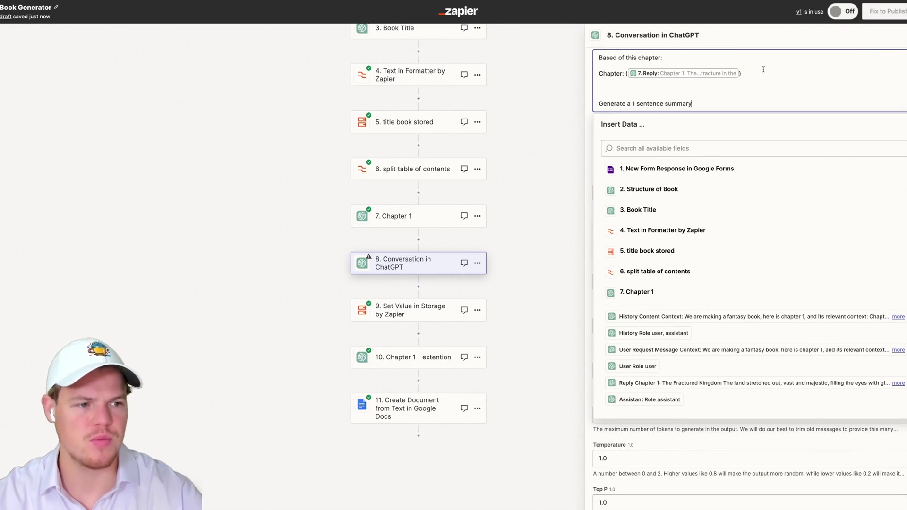
# Set the ChatGPT Conversation step's memory key to "fsdfsdfsdf".
pyautogui.click(661, 174)
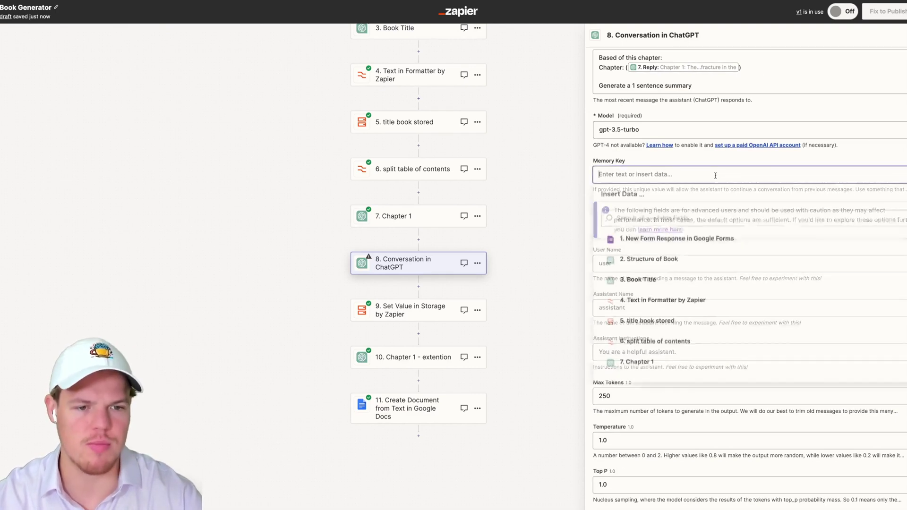
pyautogui.write('fsdf')
pyautogui.click(853, 162)
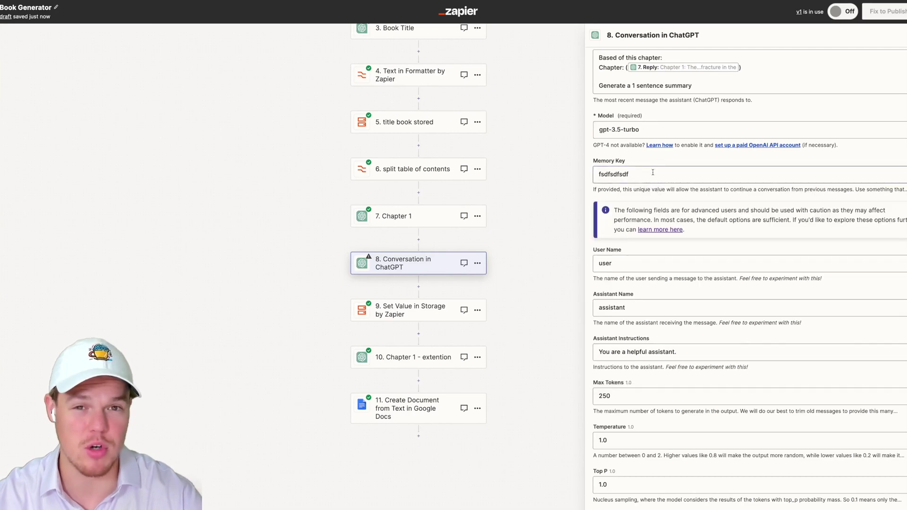
# Test the ChatGPT Conversation step and examine the one-sentence chapter summary in its response content.
pyautogui.scroll(-1, 682, 472)
pyautogui.click(681, 484)
pyautogui.click(678, 478)
pyautogui.scroll(-3, 691, 325)
pyautogui.scroll(-3, 691, 325)
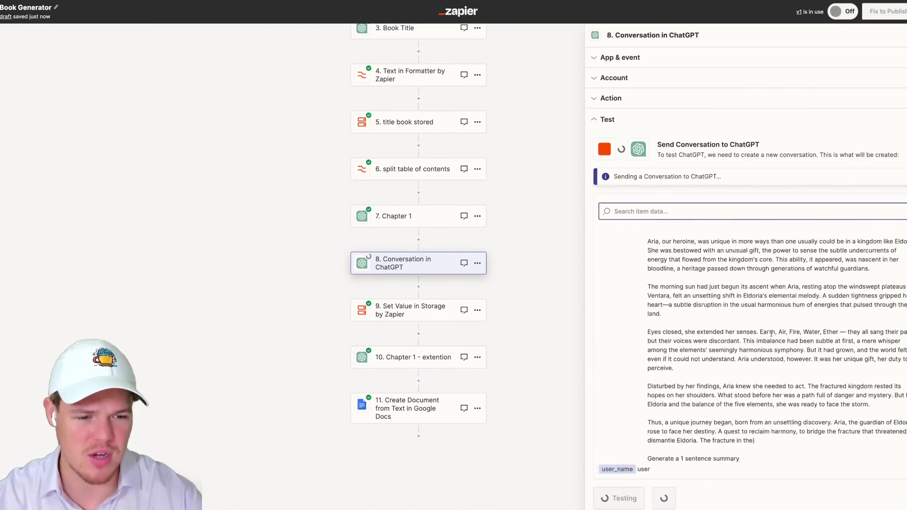
pyautogui.scroll(-5, 714, 327)
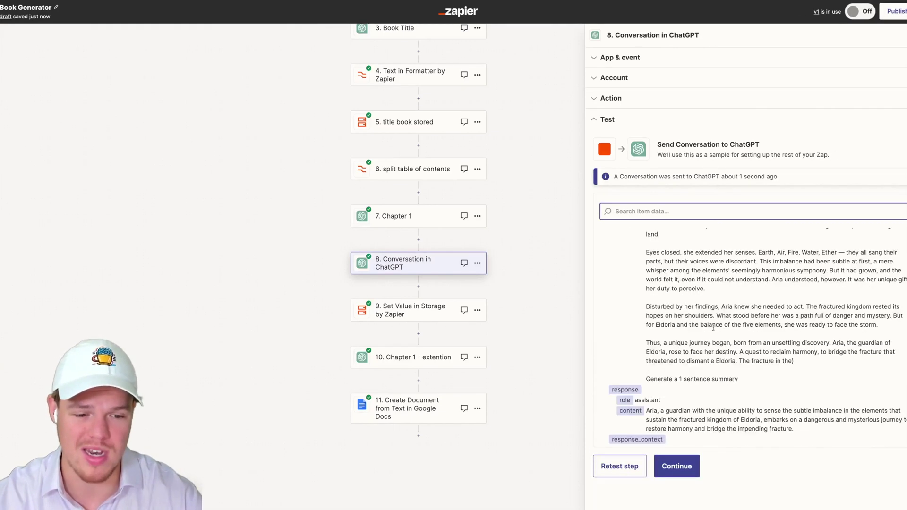
pyautogui.scroll(-3, 714, 326)
pyautogui.moveTo(647, 289); pyautogui.dragTo(818, 307)
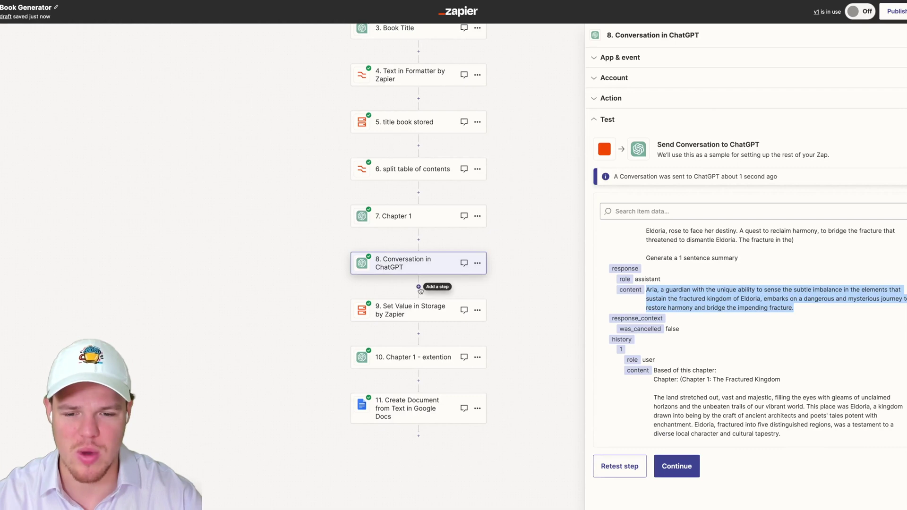
# Add a Storage by Zapier step with the Set Value event directly after the ChatGPT summary step and accept its account.
pyautogui.click(419, 286)
pyautogui.write('stor')
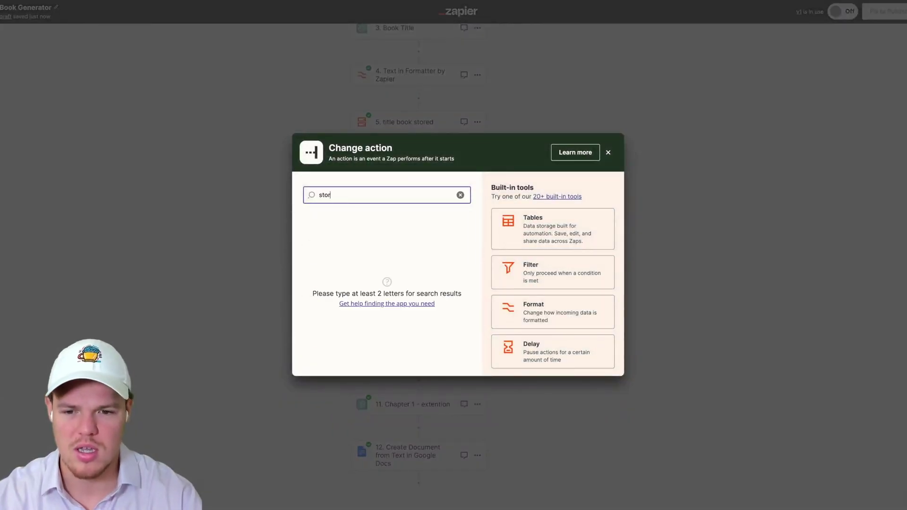
pyautogui.write('age')
pyautogui.click(425, 233)
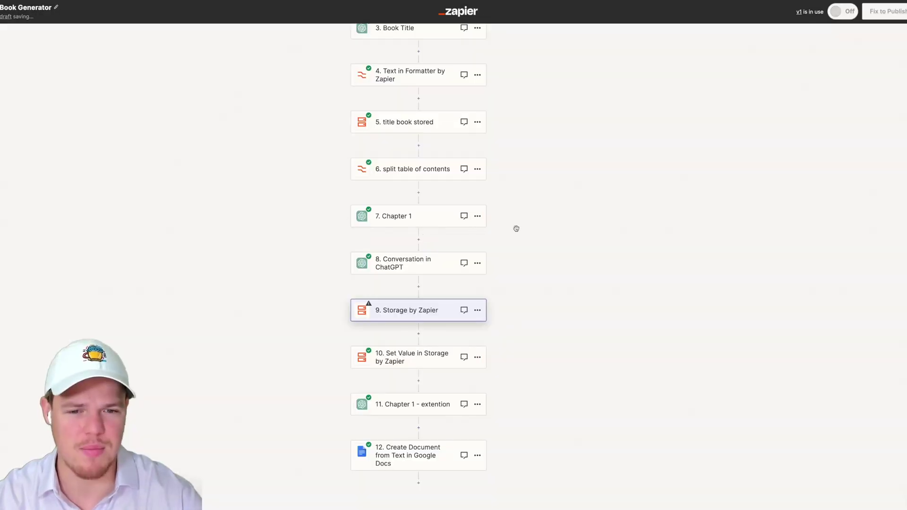
pyautogui.click(681, 125)
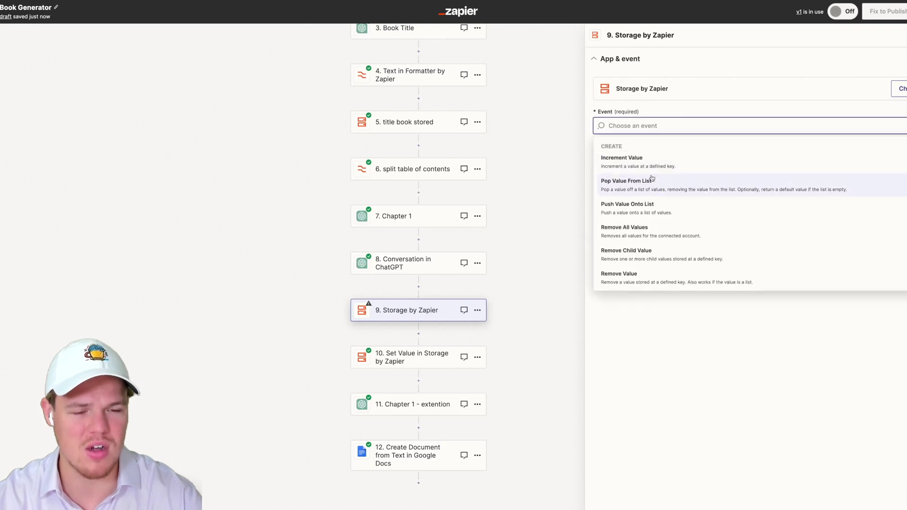
pyautogui.scroll(-5, 661, 222)
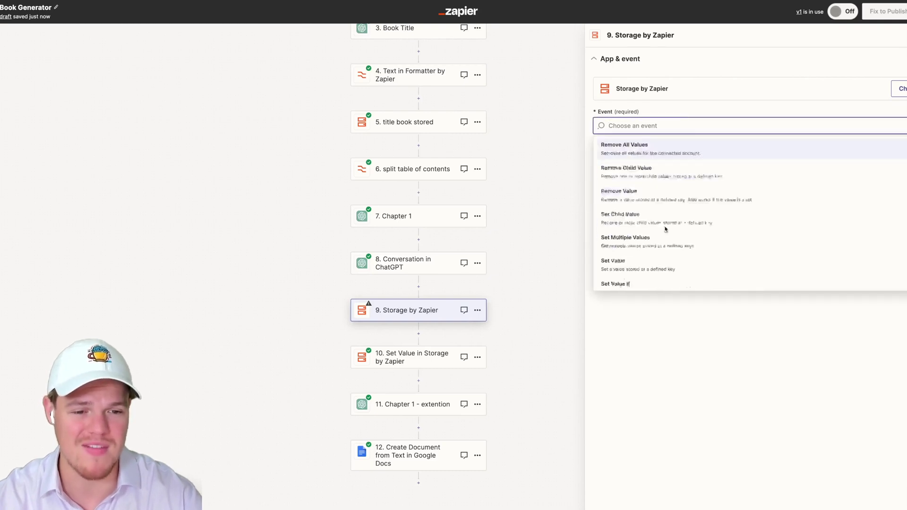
pyautogui.click(641, 152)
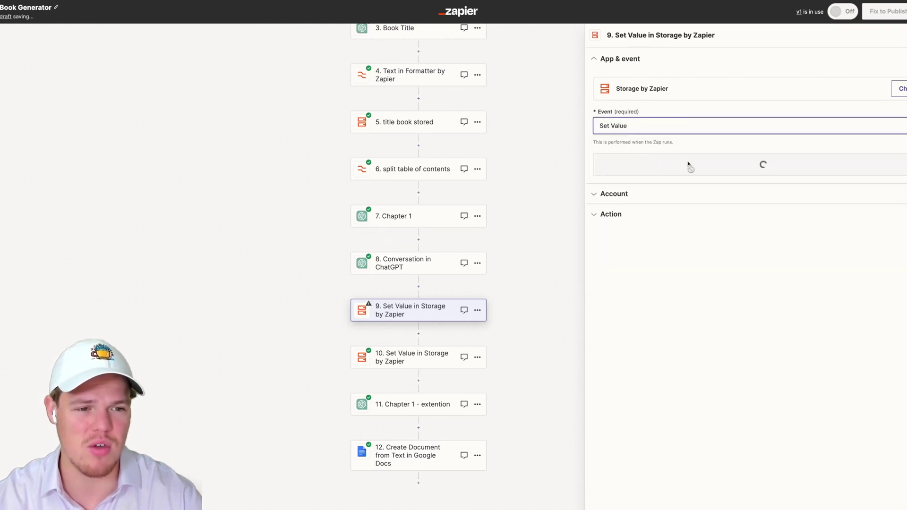
pyautogui.click(633, 169)
# Set the storage key to "sumchap" and its value to the Reply from the ChatGPT summary step.
pyautogui.click(636, 141)
pyautogui.write('sumchap')
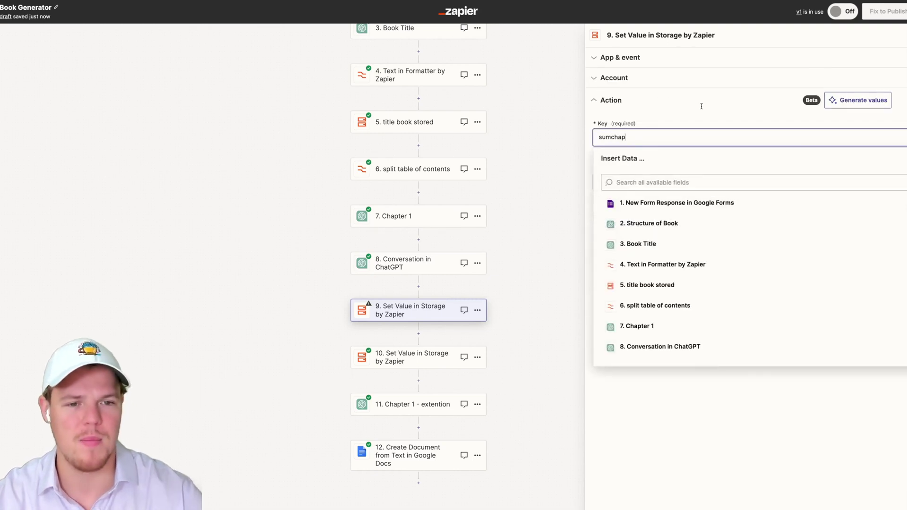
pyautogui.click(733, 112)
pyautogui.click(664, 183)
pyautogui.click(645, 392)
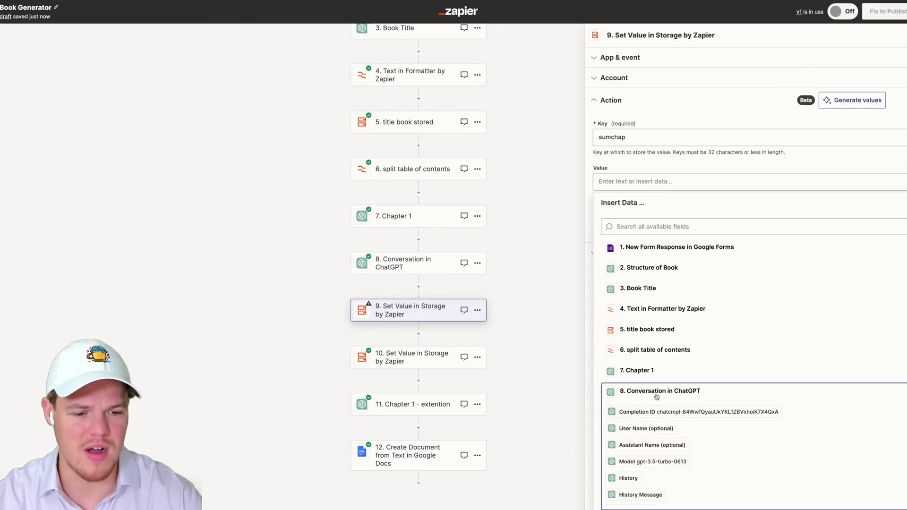
pyautogui.click(682, 473)
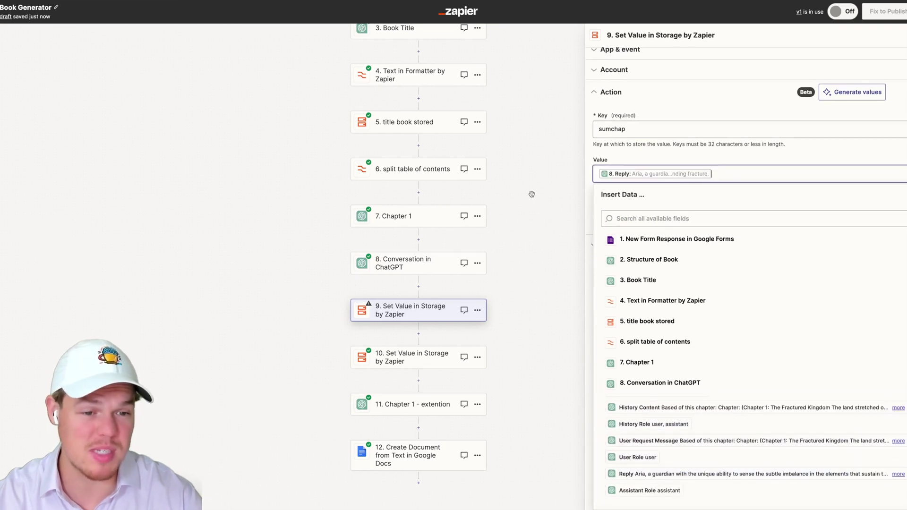
# Test the Set Value step for the "sumchap" key by sending the summary to storage.
pyautogui.click(678, 226)
pyautogui.click(666, 338)
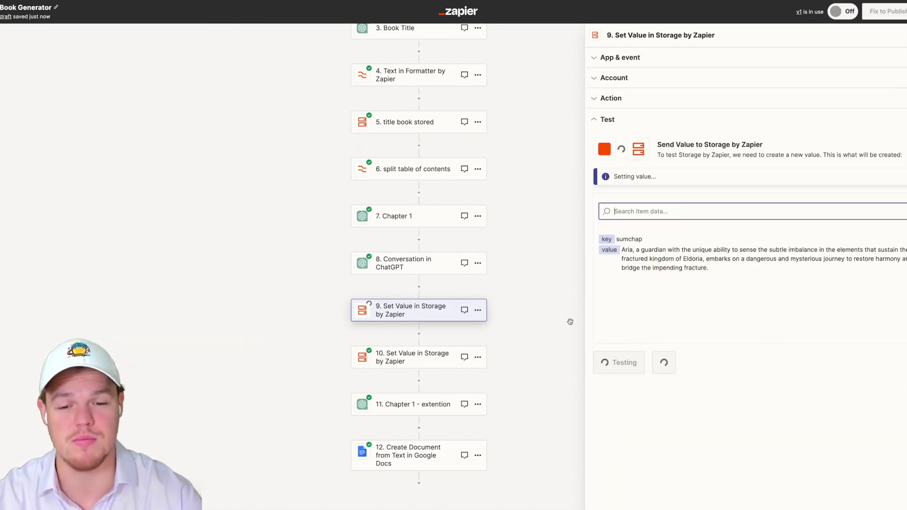
pyautogui.moveTo(543, 306); pyautogui.dragTo(531, 310)
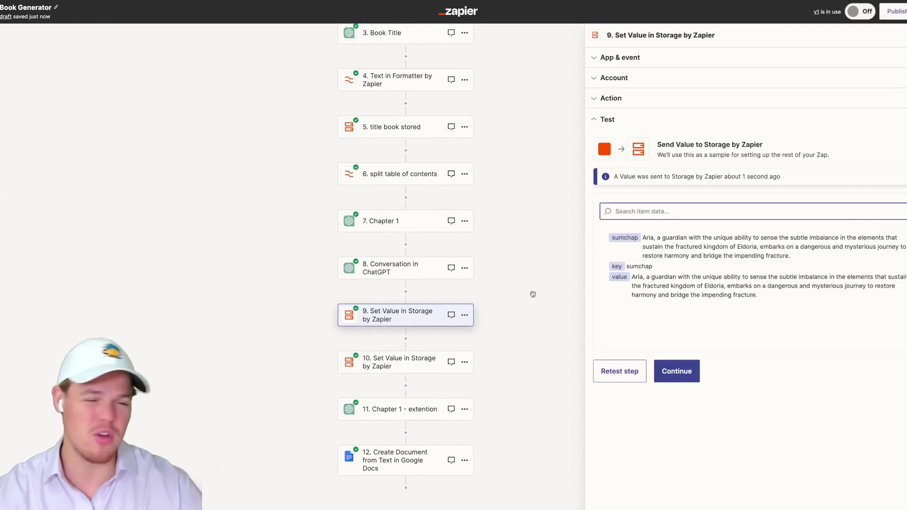
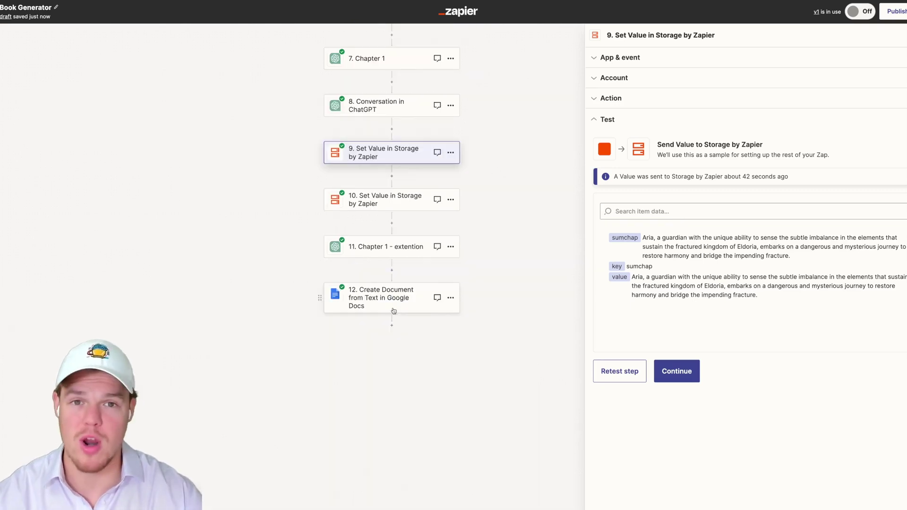
# Examine the document name, content and folder settings of the Google Docs Create Document from Text step.
pyautogui.click(633, 213)
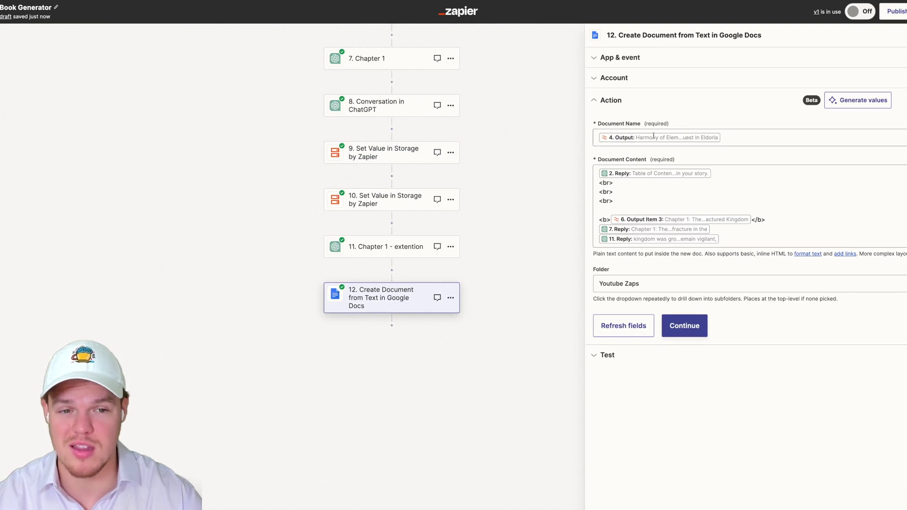
pyautogui.moveTo(511, 201); pyautogui.dragTo(502, 191)
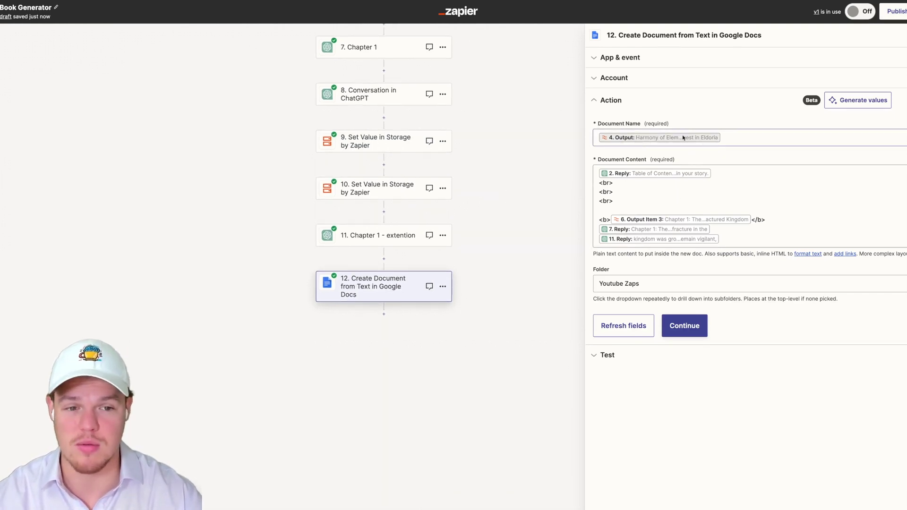
pyautogui.scroll(4, 463, 273)
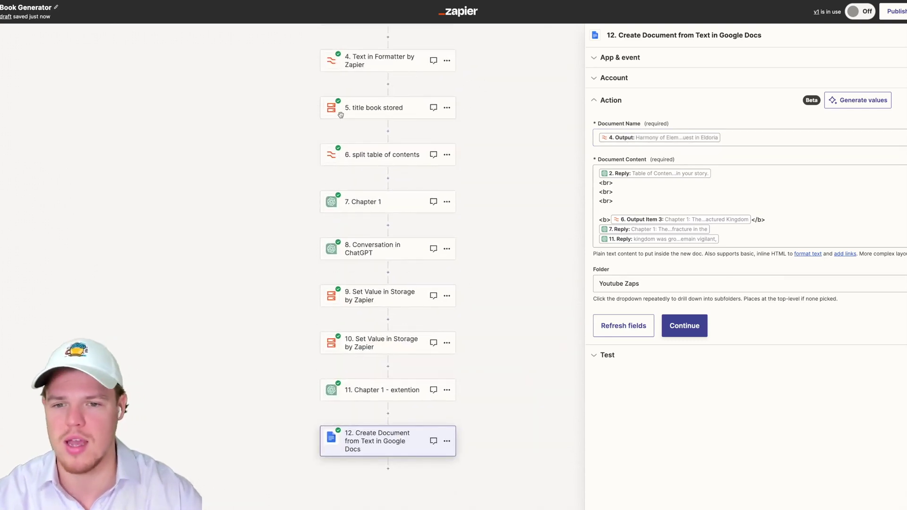
# Create a new Zap from the Public Zaps folder, open its trigger app choices and close them without choosing one.
pyautogui.click(15, 16)
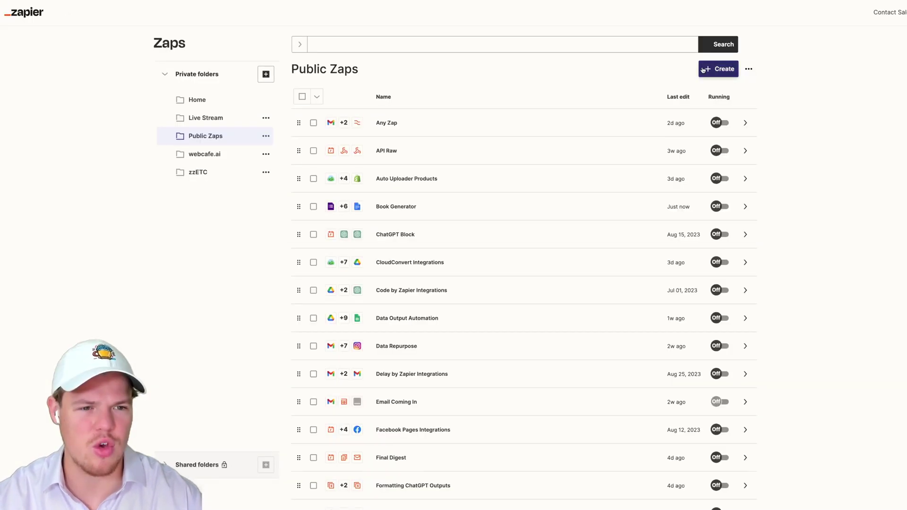
pyautogui.click(737, 76)
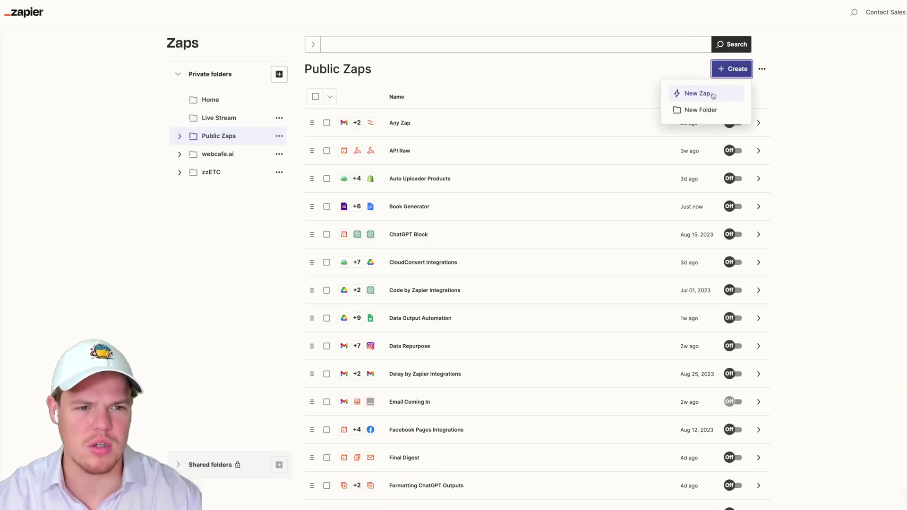
pyautogui.click(696, 93)
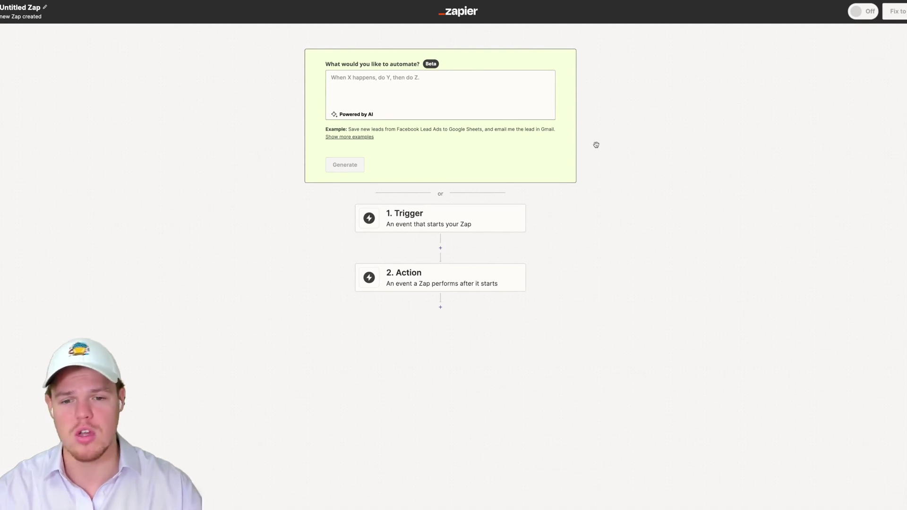
pyautogui.click(461, 212)
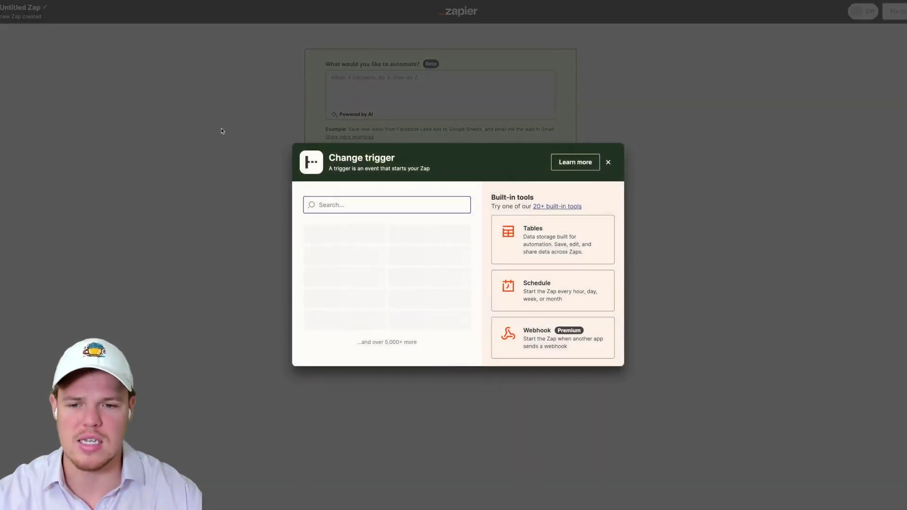
pyautogui.click(223, 126)
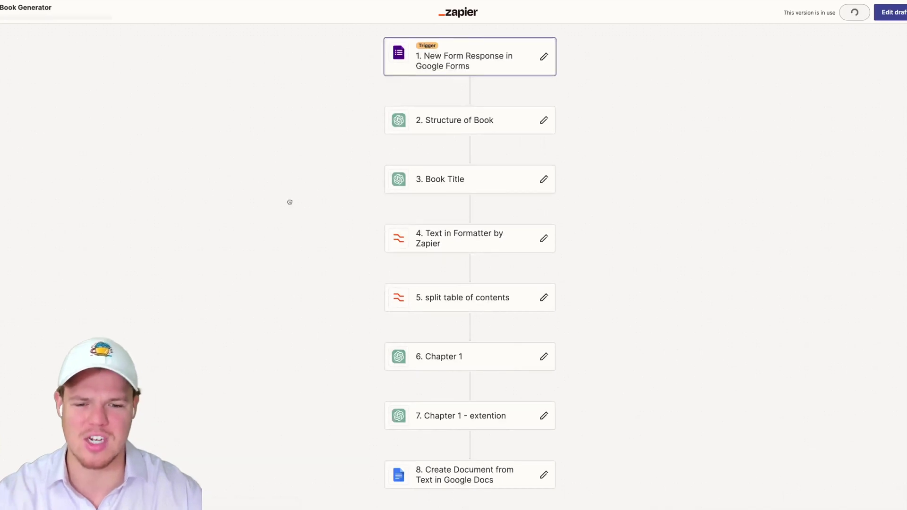
# Open the Book Generator draft for editing and show the Action settings of its Create Document from Text step.
pyautogui.scroll(-3, 293, 214)
pyautogui.click(421, 357)
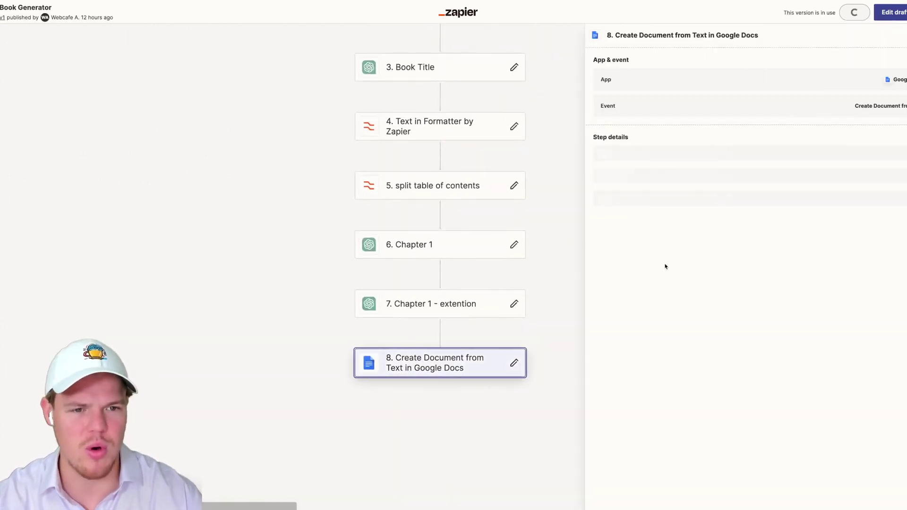
pyautogui.click(875, 19)
pyautogui.click(442, 278)
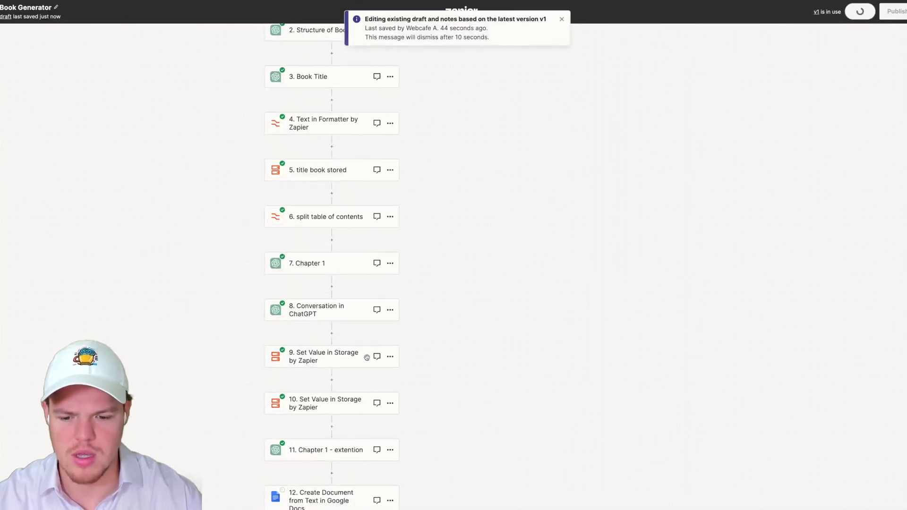
pyautogui.click(481, 269)
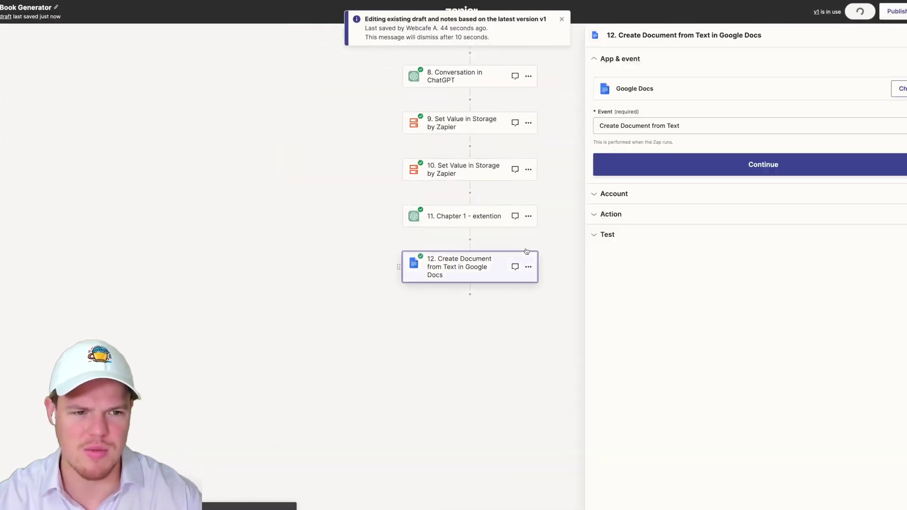
pyautogui.click(614, 215)
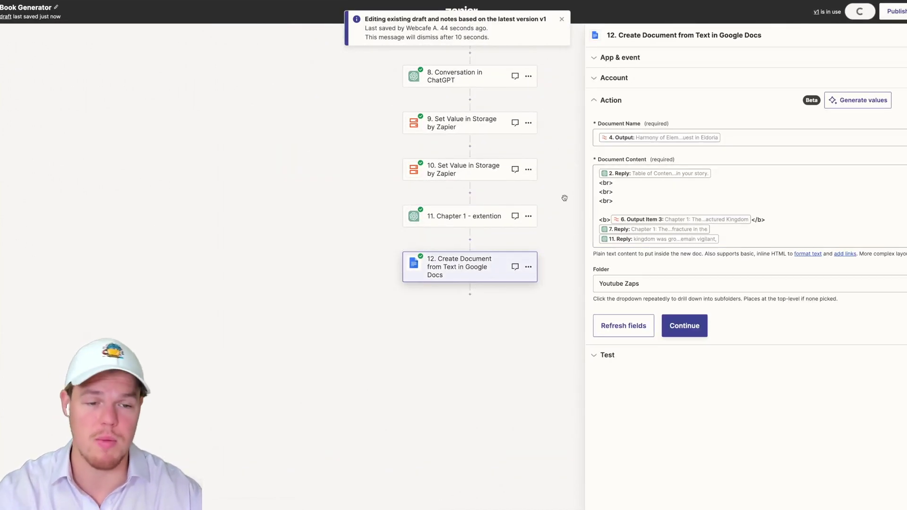
pyautogui.moveTo(562, 197); pyautogui.dragTo(540, 203)
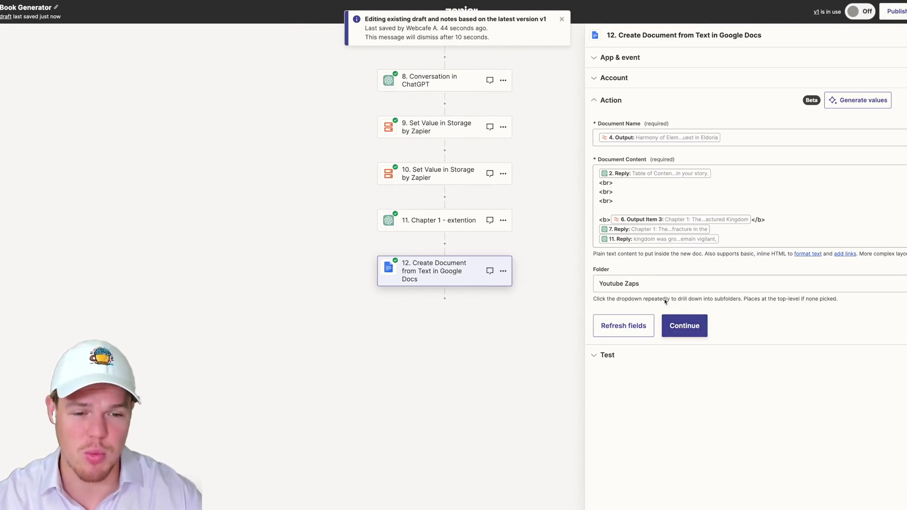
# Test the Create Document from Text step and read through the generated book document in Google Docs.
pyautogui.click(689, 329)
pyautogui.click(617, 464)
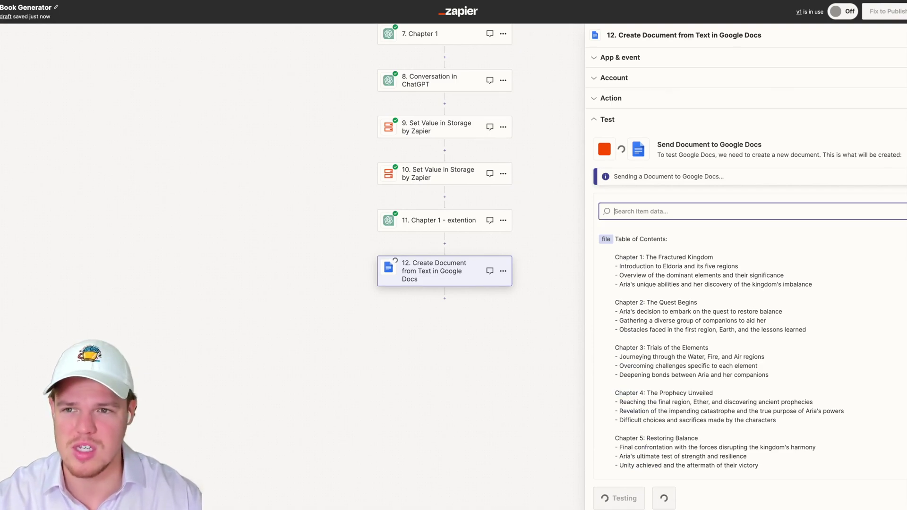
pyautogui.hotkey('ctrl', 'Tab')
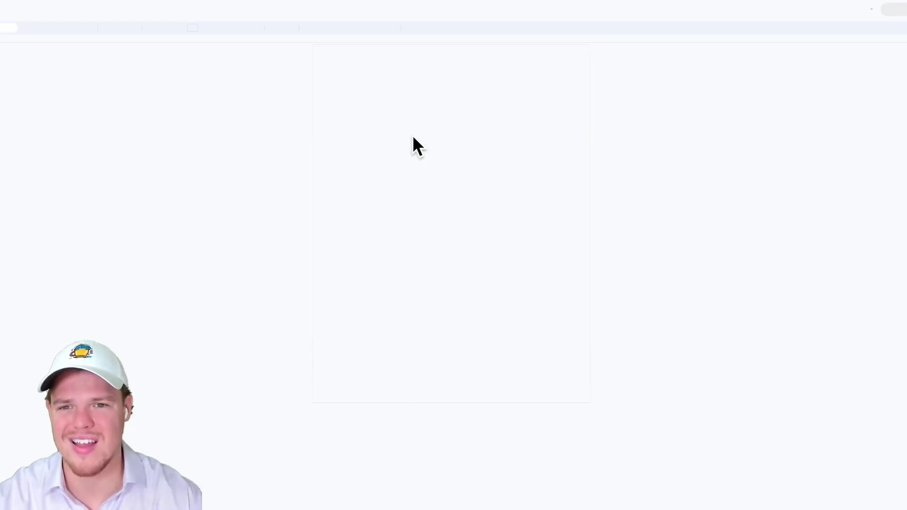
pyautogui.scroll(-15, 438, 164)
pyautogui.scroll(-4, 438, 164)
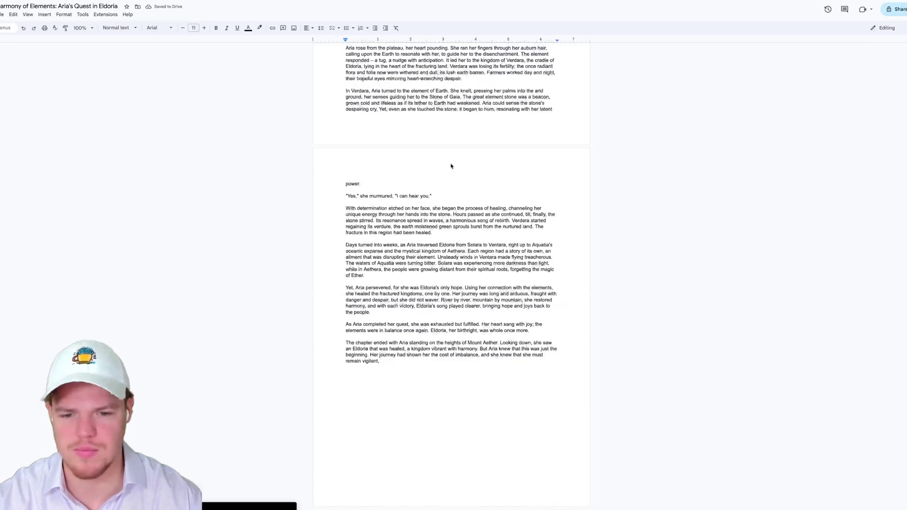
pyautogui.scroll(14, 444, 166)
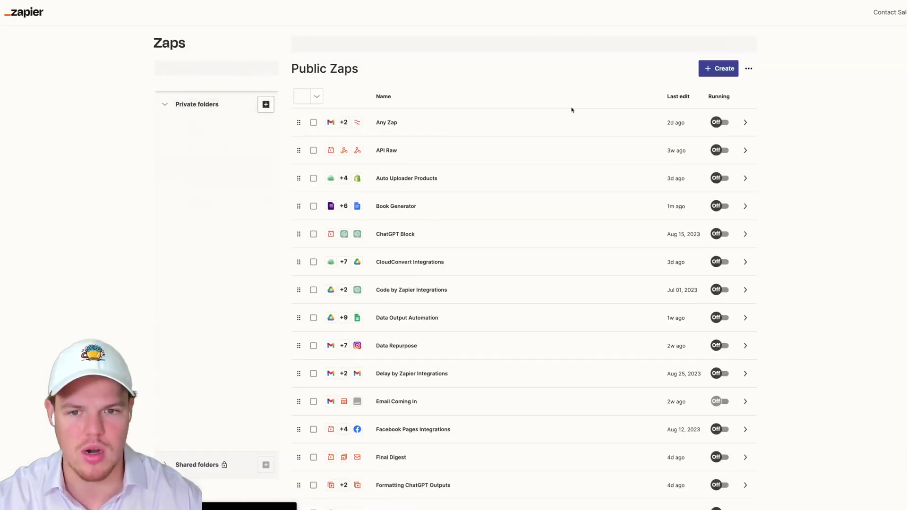
# Create a new Zap in the Public Zaps folder with Google Docs as its trigger app.
pyautogui.click(731, 71)
pyautogui.click(687, 93)
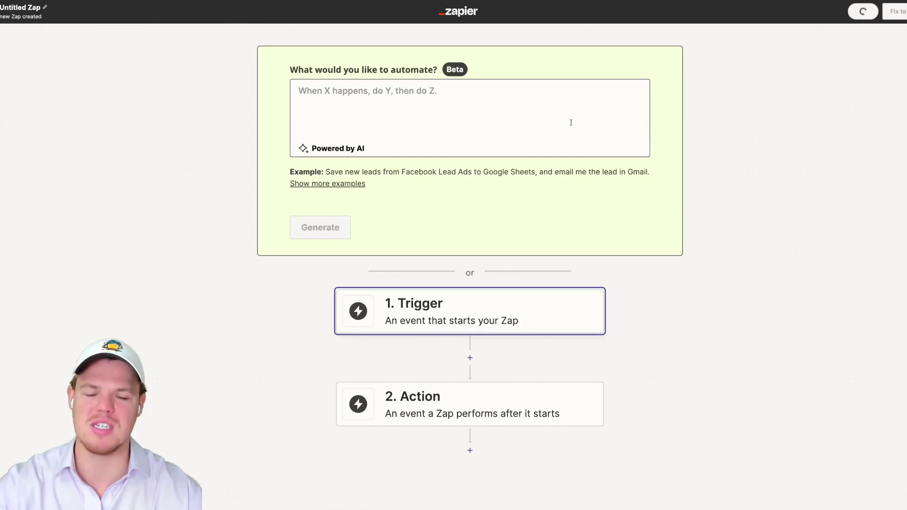
pyautogui.scroll(-3, 664, 212)
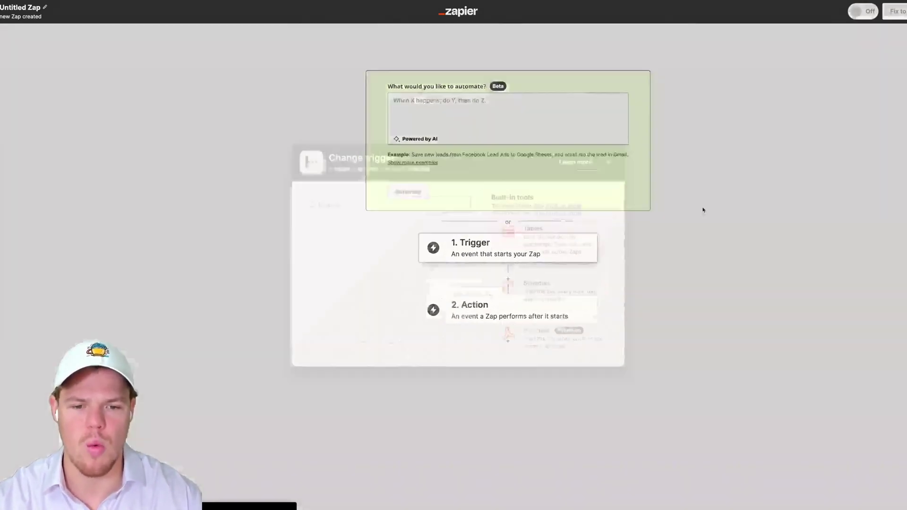
pyautogui.press('BackSpace')
pyautogui.press('BackSpace')
pyautogui.press('BackSpace')
pyautogui.press('BackSpace')
pyautogui.write('ogle')
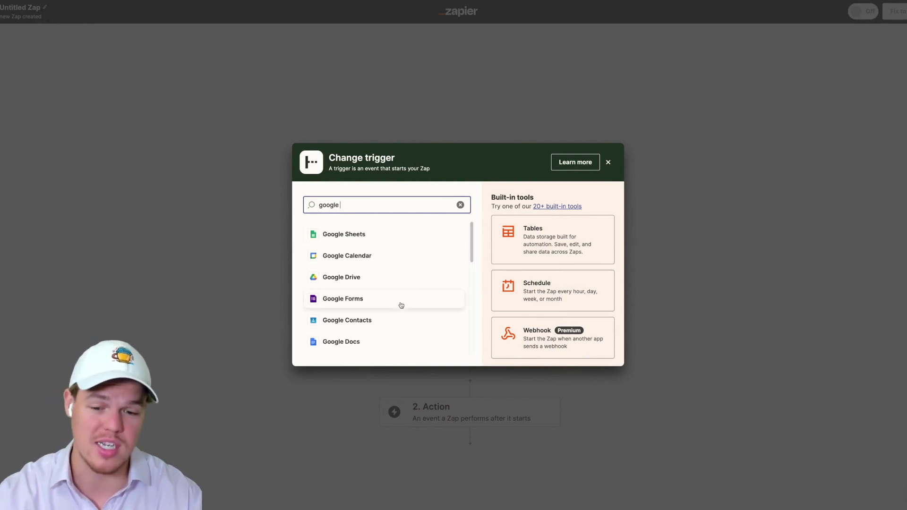
pyautogui.click(385, 341)
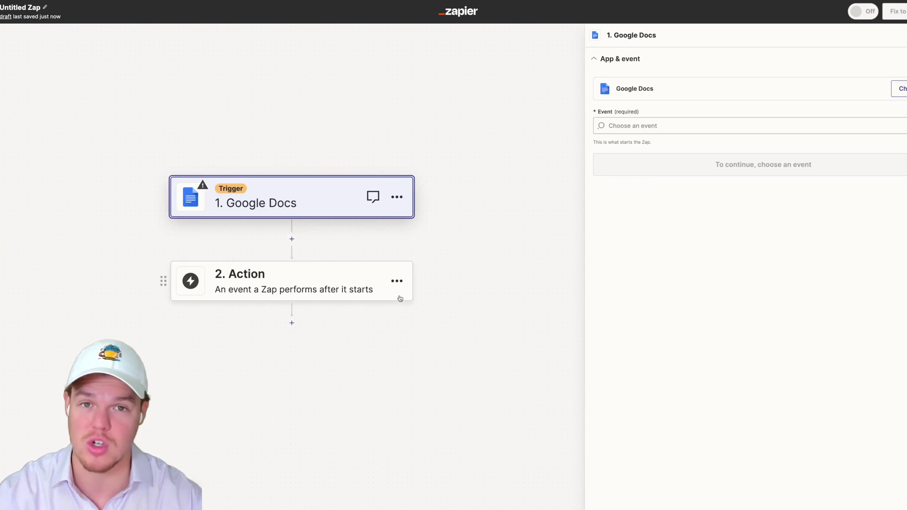
# Set the trigger event to New Document in Folder and connect the Courses Google Docs account.
pyautogui.click(653, 125)
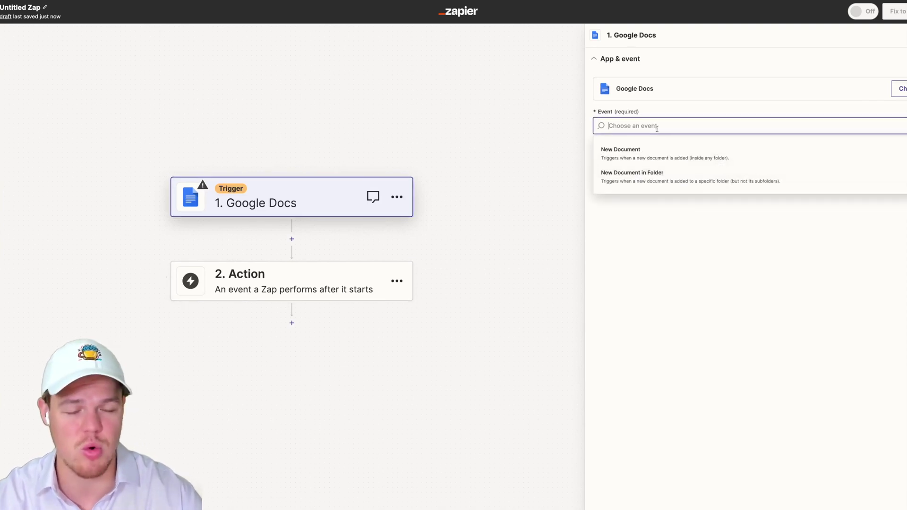
pyautogui.click(654, 176)
pyautogui.click(704, 165)
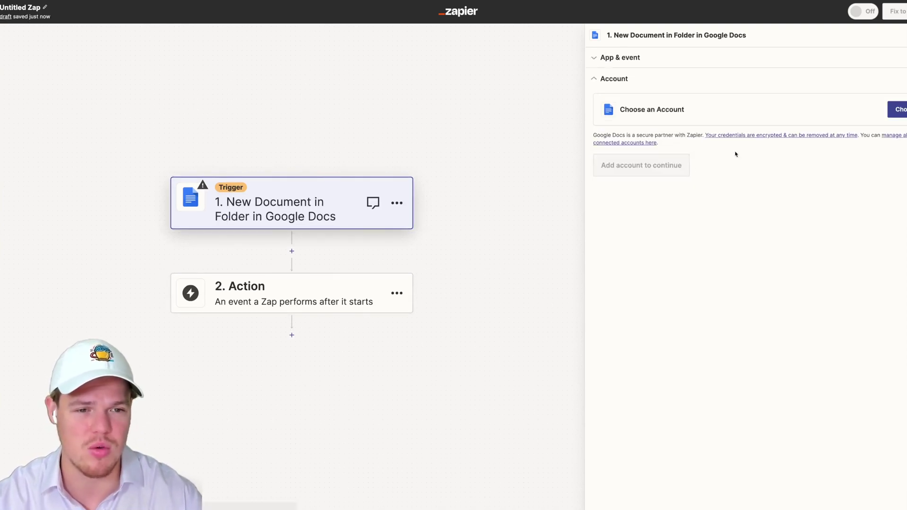
pyautogui.click(741, 121)
pyautogui.click(622, 188)
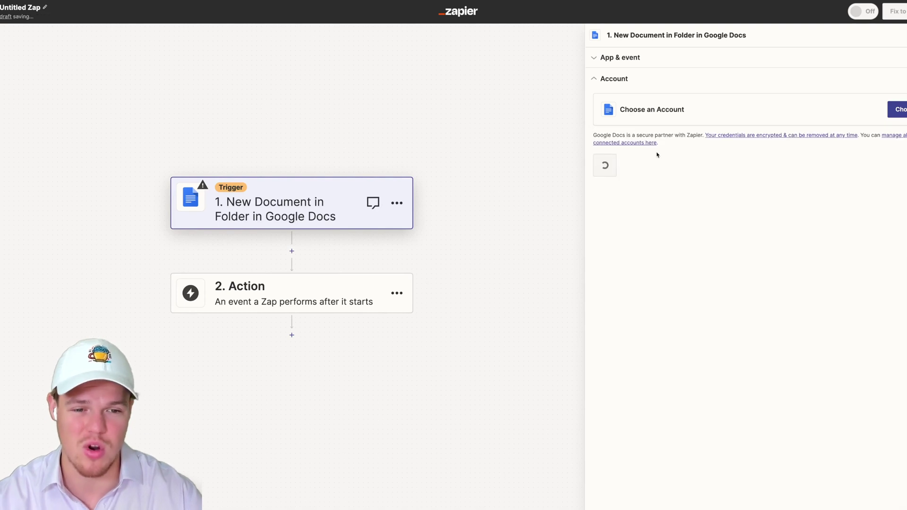
pyautogui.click(629, 167)
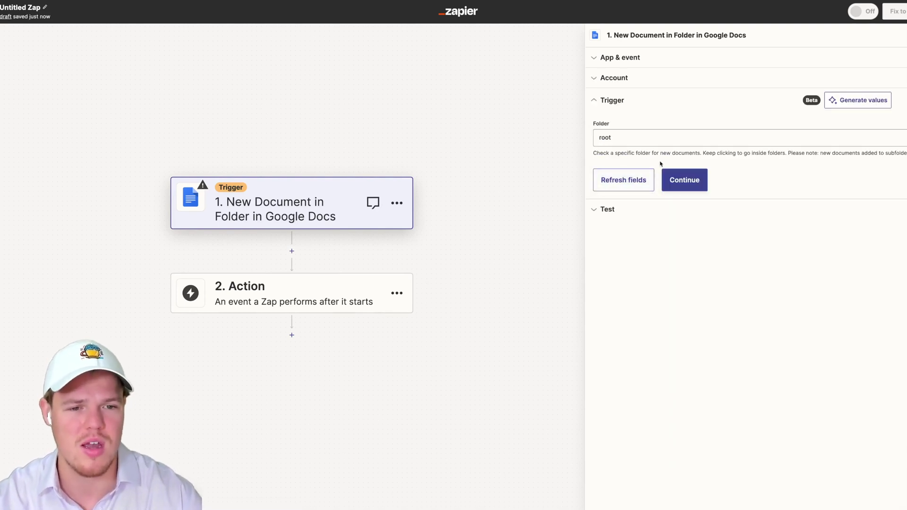
# Set the folder watched by the Google Docs trigger to Youtube Zaps.
pyautogui.click(682, 136)
pyautogui.click(610, 162)
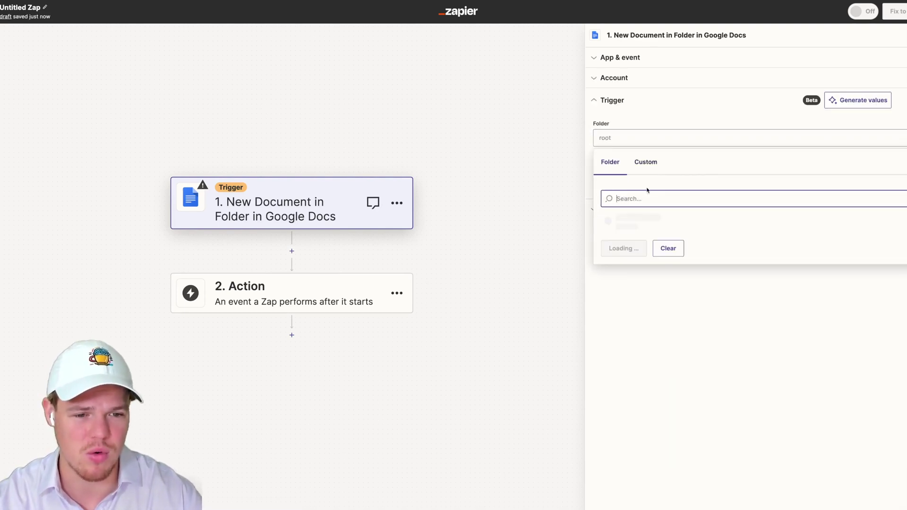
pyautogui.click(661, 269)
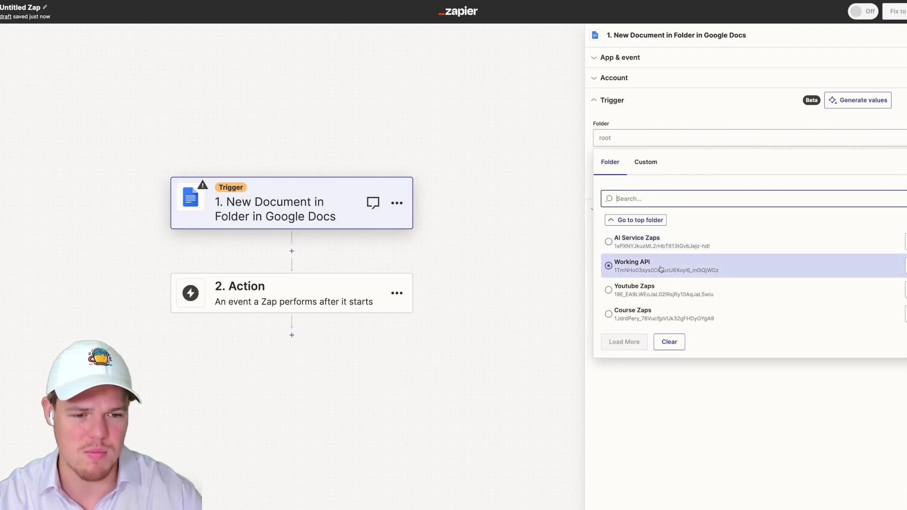
pyautogui.click(661, 290)
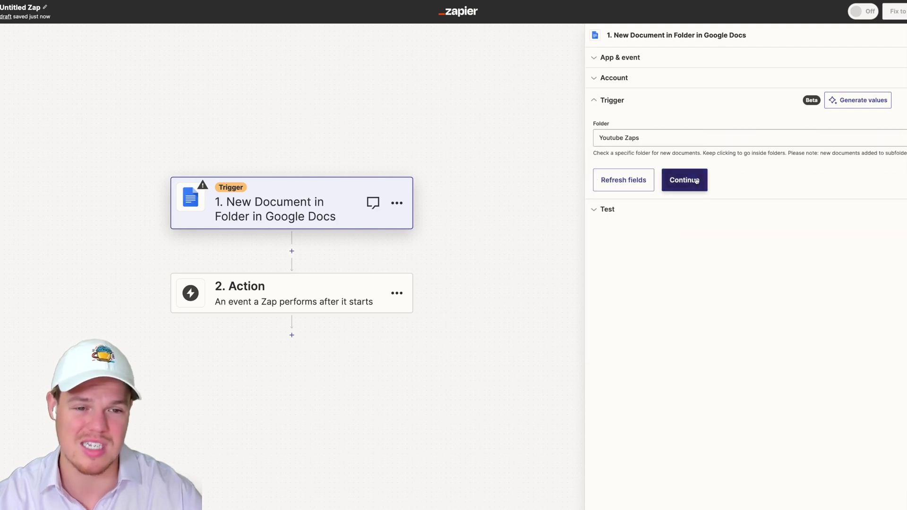
pyautogui.click(684, 179)
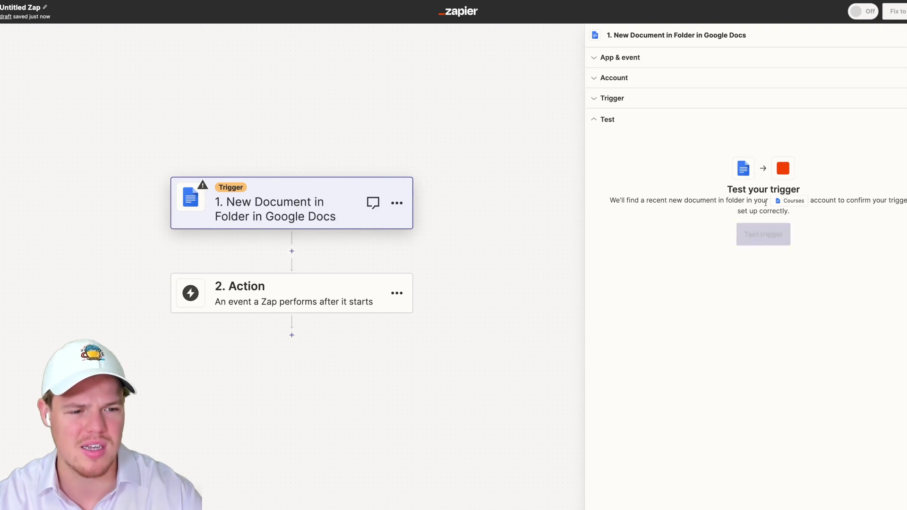
# Test the Google Docs trigger and search the found record for its "title" field.
pyautogui.click(755, 239)
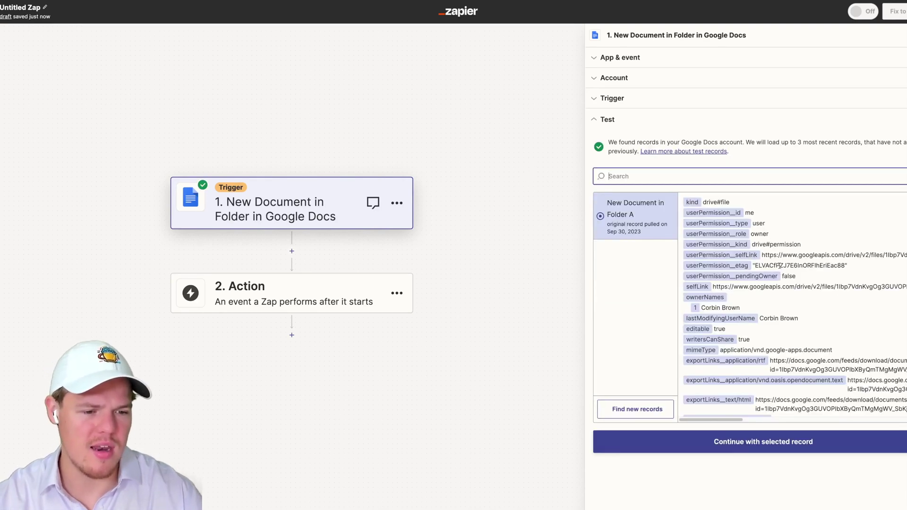
pyautogui.scroll(-3, 780, 266)
pyautogui.write('title')
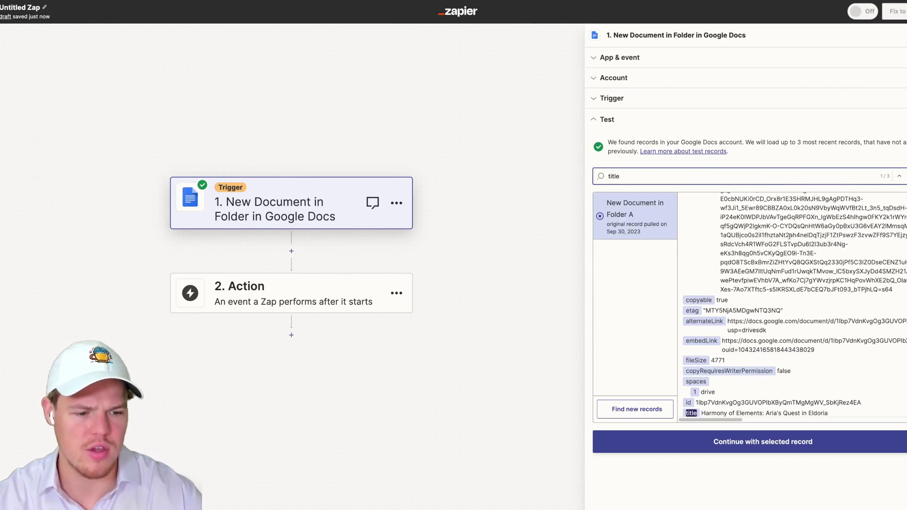
pyautogui.scroll(-1, 768, 303)
pyautogui.moveTo(706, 404); pyautogui.dragTo(851, 400)
# Set the Zap's second step to Filter by Zapier.
pyautogui.moveTo(437, 235); pyautogui.dragTo(537, 208)
pyautogui.click(425, 265)
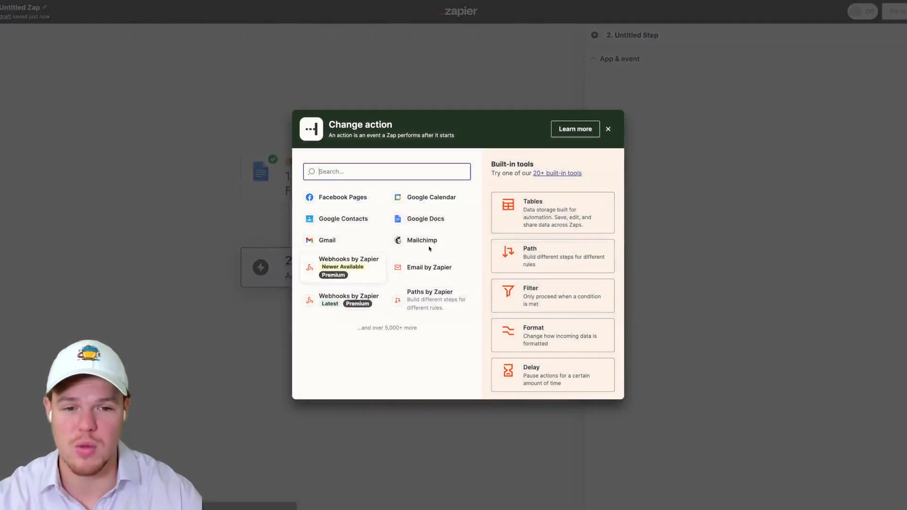
pyautogui.write('filt')
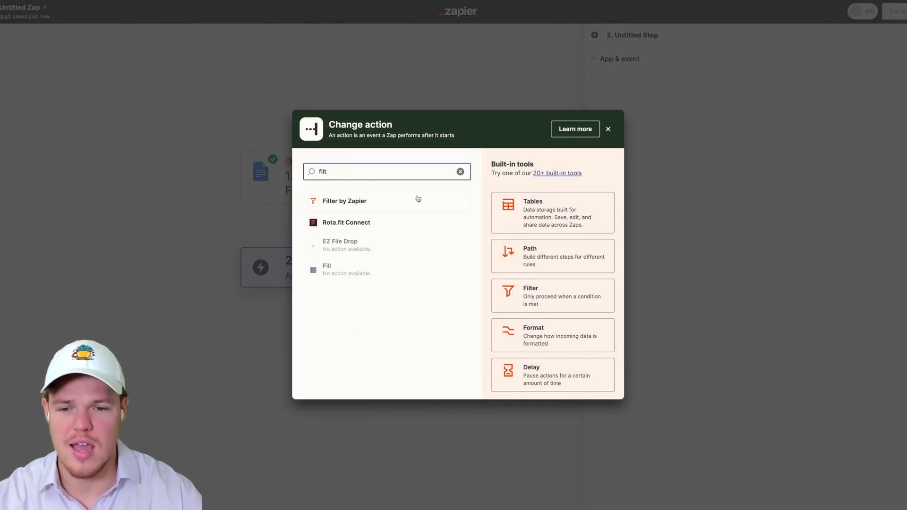
pyautogui.click(416, 199)
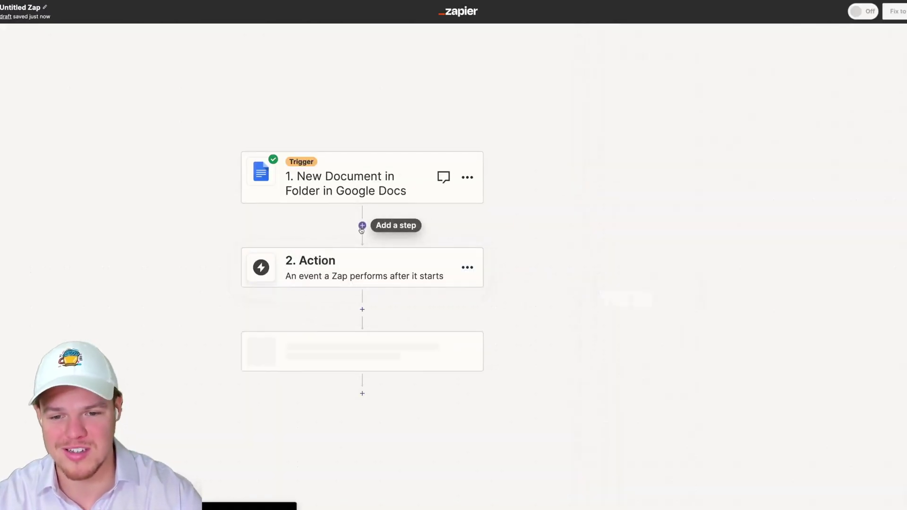
# Insert a Storage by Zapier step between the trigger and the filter, using the Get Value event.
pyautogui.click(362, 225)
pyautogui.write('stor')
pyautogui.click(355, 223)
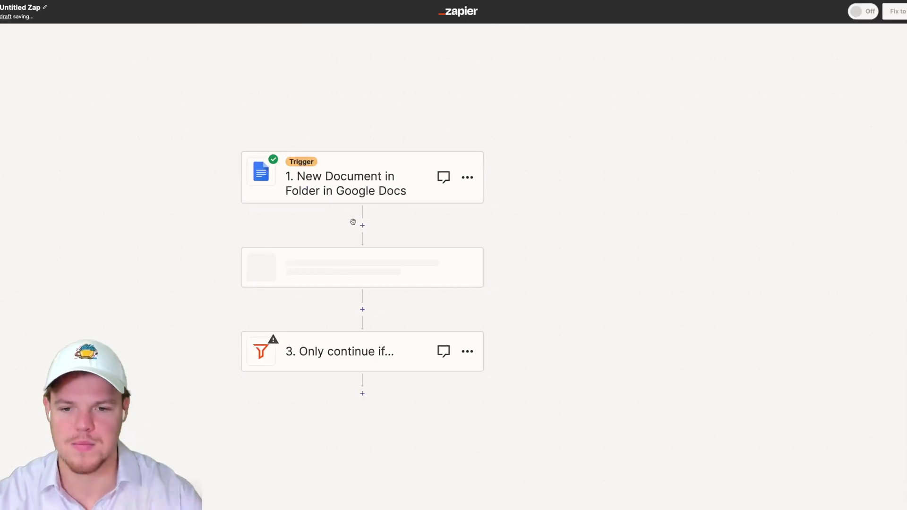
pyautogui.click(679, 121)
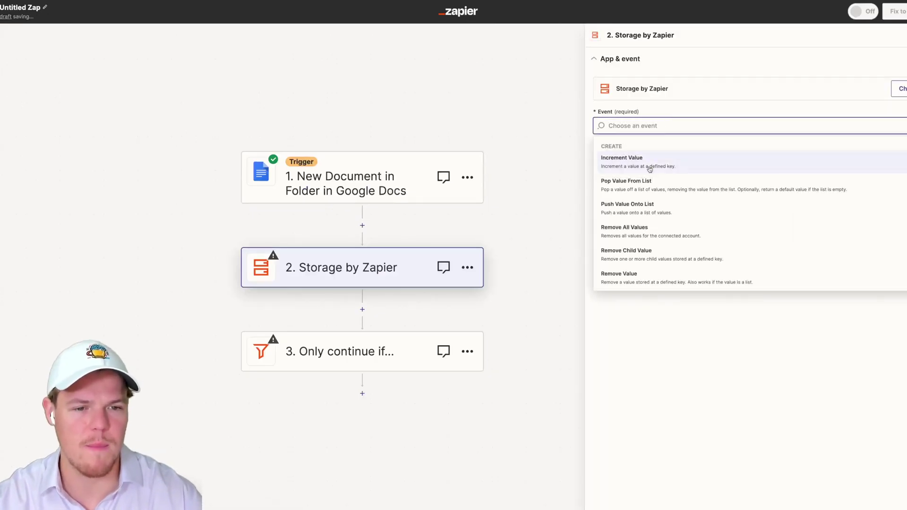
pyautogui.click(634, 273)
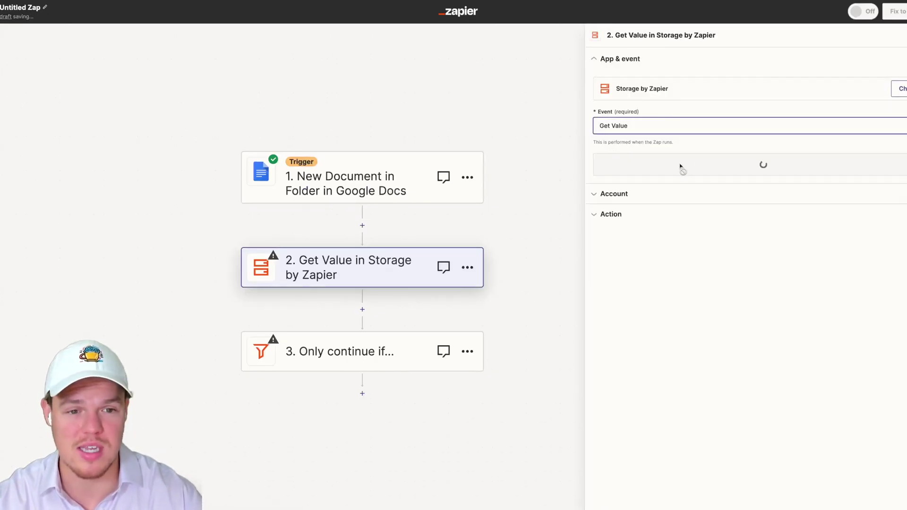
pyautogui.click(634, 169)
pyautogui.click(634, 169)
# Set the Get Value step's key to "titlebook" and test retrieving the stored book title.
pyautogui.click(648, 136)
pyautogui.write('titlebook')
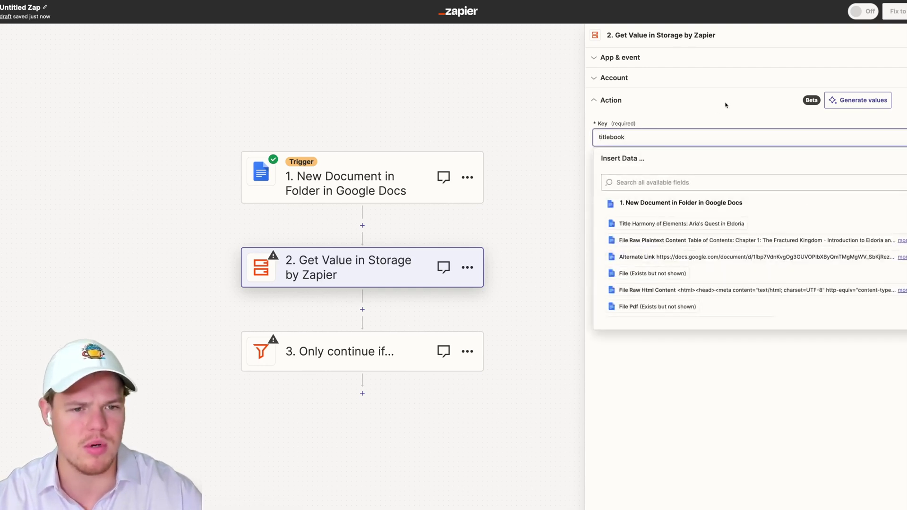
pyautogui.press('Escape')
pyautogui.click(685, 250)
pyautogui.click(676, 332)
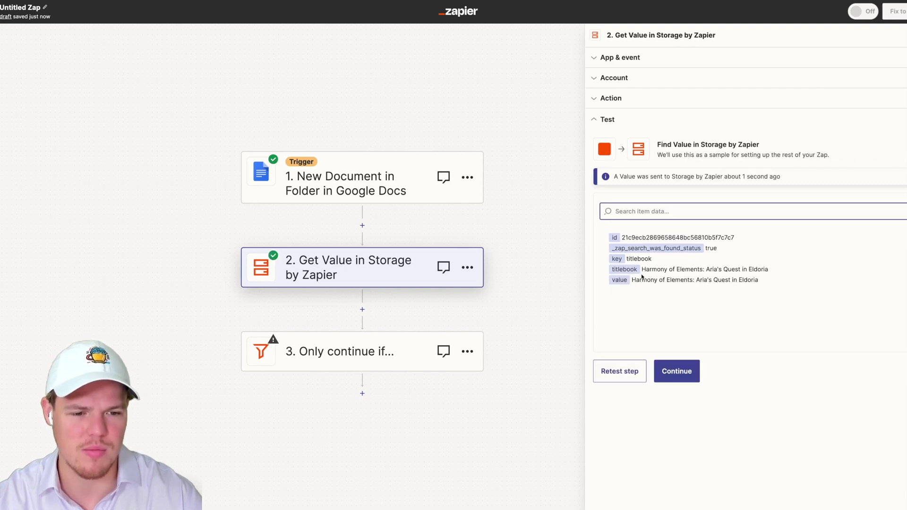
pyautogui.moveTo(641, 269); pyautogui.dragTo(812, 269)
# Set the filter to check the Titlebook field from the Get Value step with the condition (Text) Exactly matches.
pyautogui.click(359, 349)
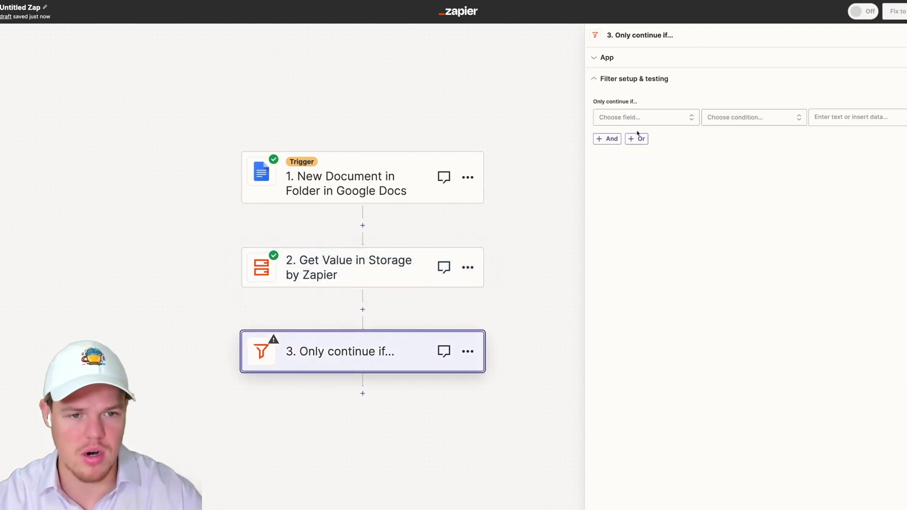
pyautogui.click(646, 119)
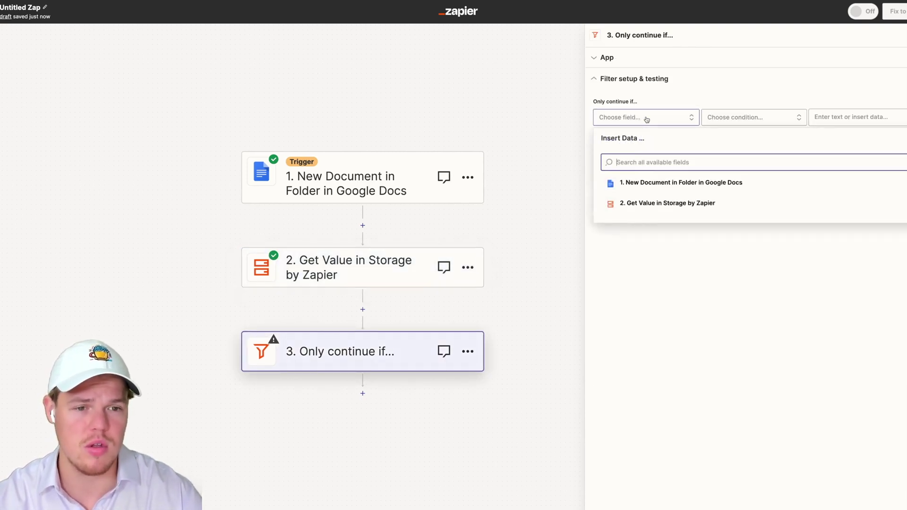
pyautogui.click(658, 202)
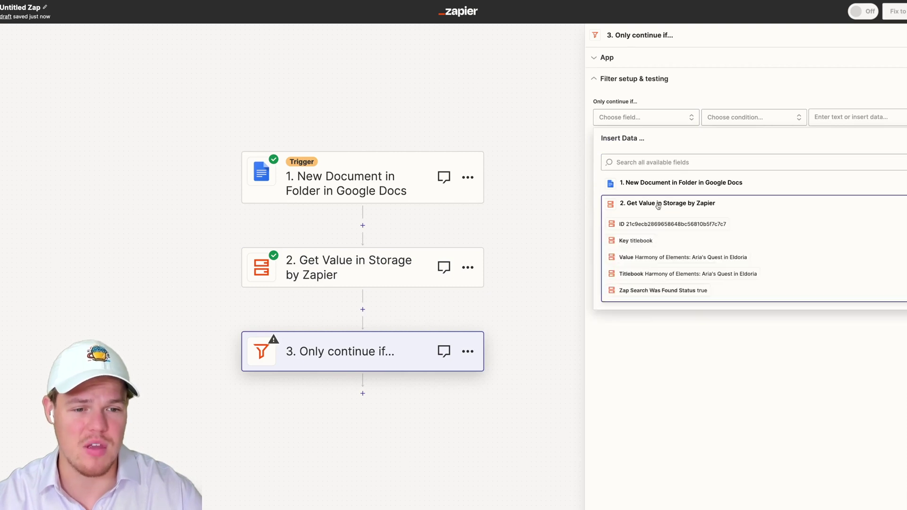
pyautogui.click(663, 273)
pyautogui.click(750, 118)
pyautogui.scroll(-1, 753, 178)
pyautogui.scroll(1, 753, 175)
pyautogui.click(751, 170)
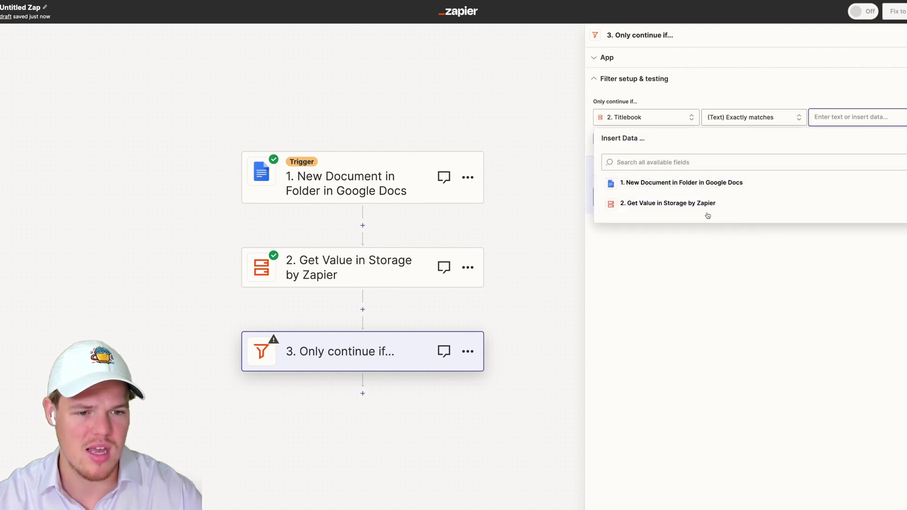
# Use the Title from the New Document in Folder trigger as the filter's comparison value and test the filter.
pyautogui.click(685, 183)
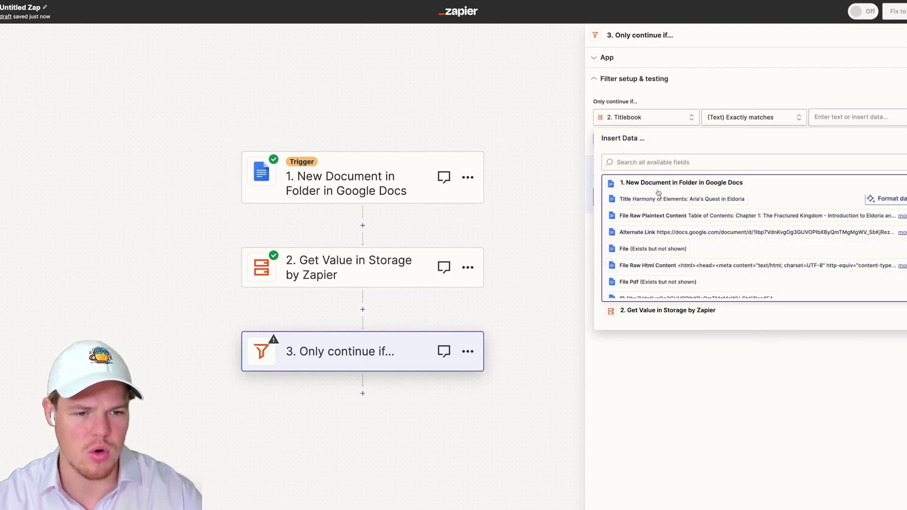
pyautogui.click(661, 162)
pyautogui.write('title')
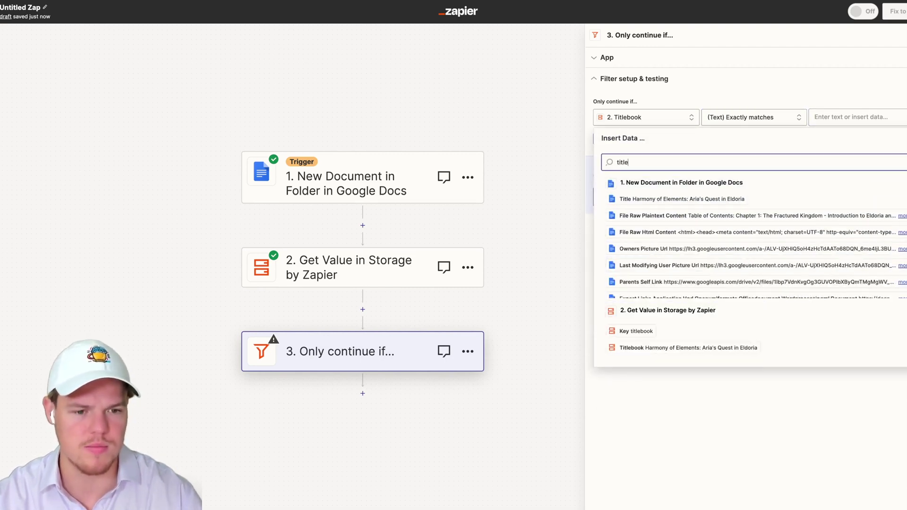
pyautogui.click(680, 199)
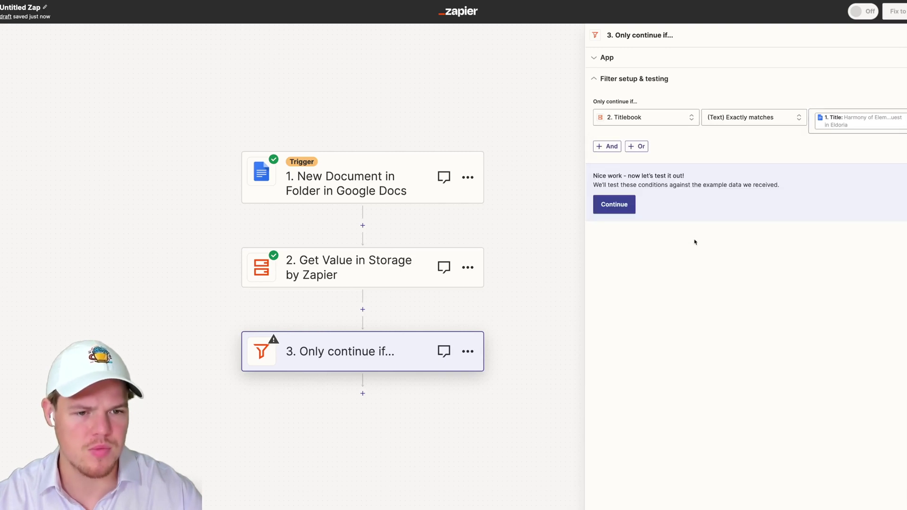
pyautogui.click(629, 201)
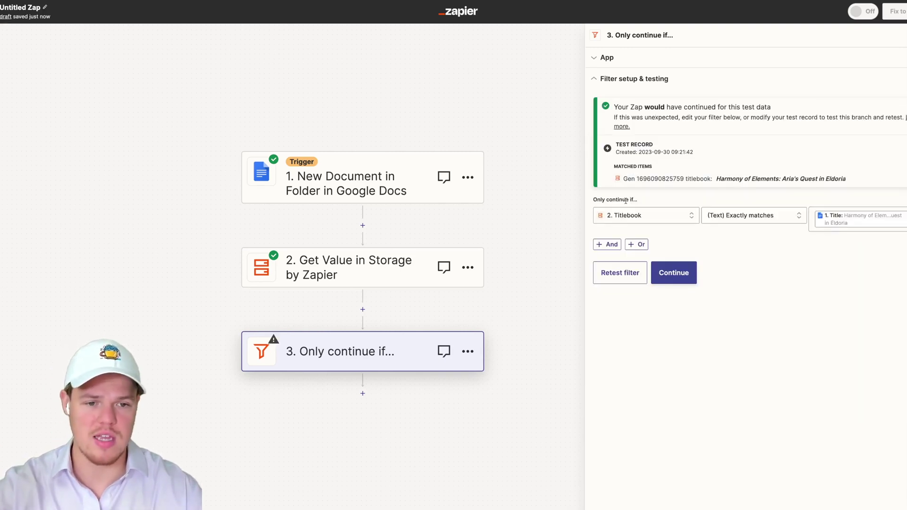
pyautogui.hscroll(-2, 540, 180)
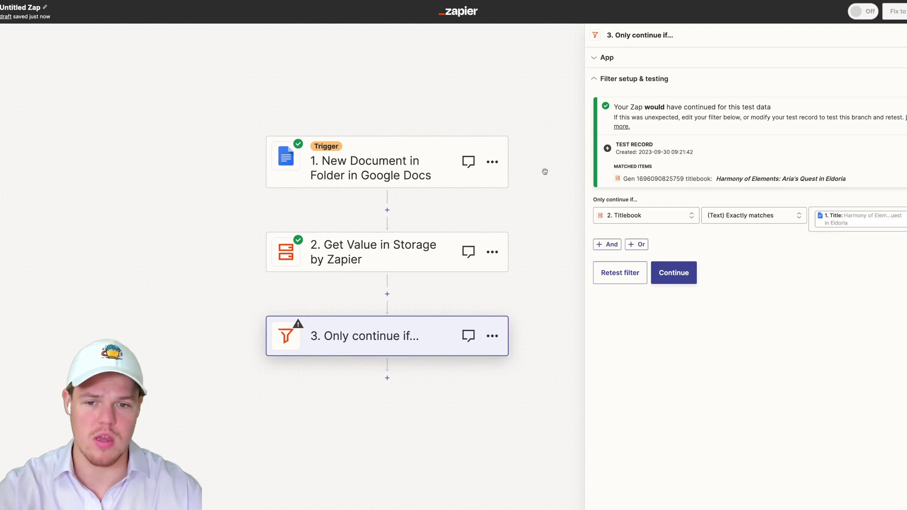
# Continue past the filter and add a Storage by Zapier action with the Get Value event as step 4.
pyautogui.moveTo(541, 179); pyautogui.dragTo(543, 134)
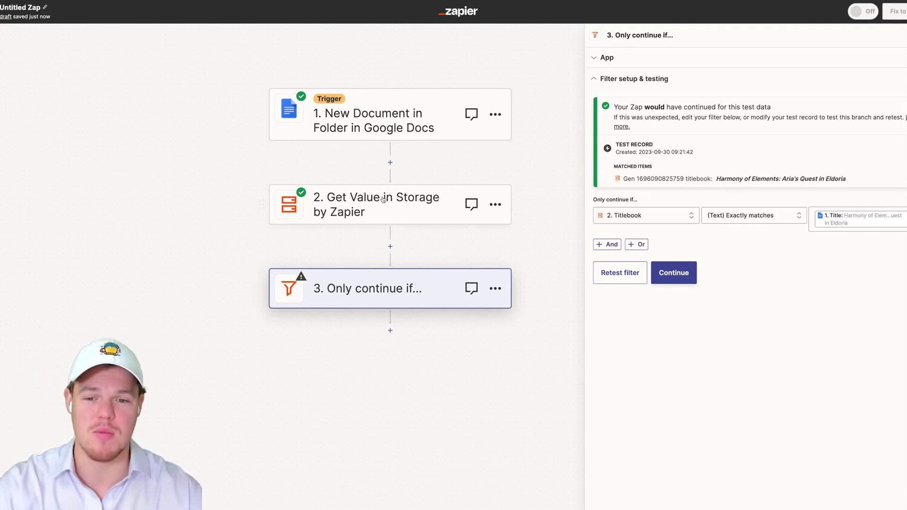
pyautogui.moveTo(391, 351); pyautogui.dragTo(373, 314)
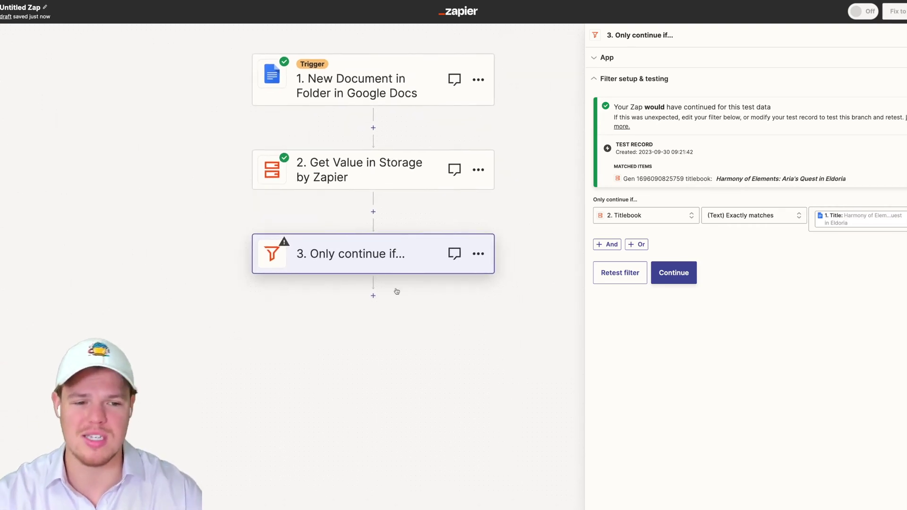
pyautogui.click(673, 273)
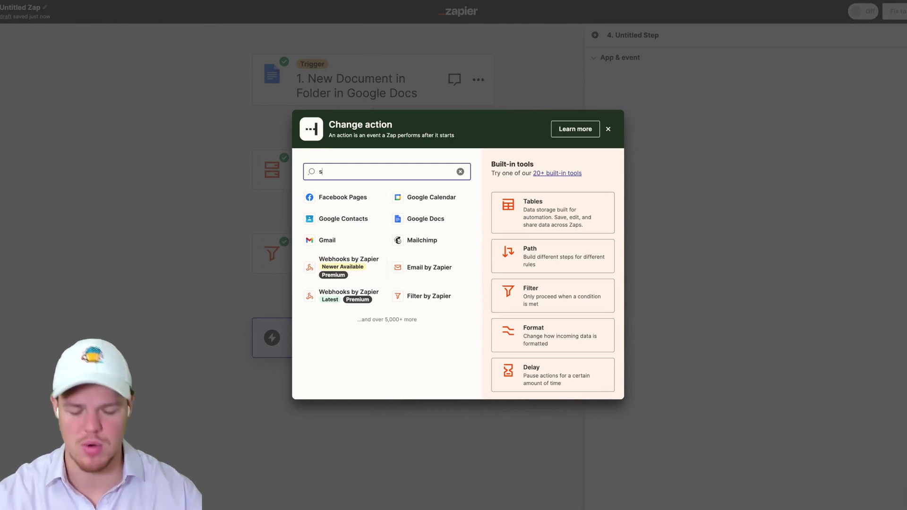
pyautogui.write('stor')
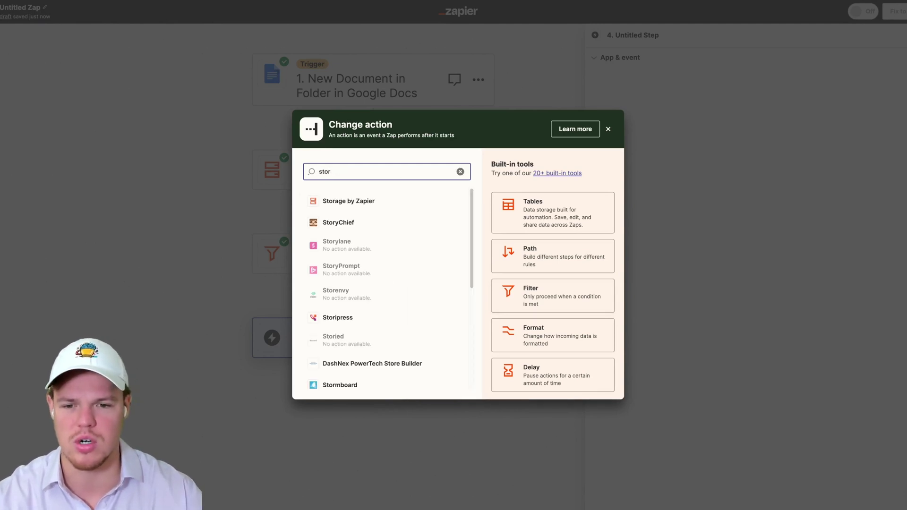
pyautogui.click(384, 203)
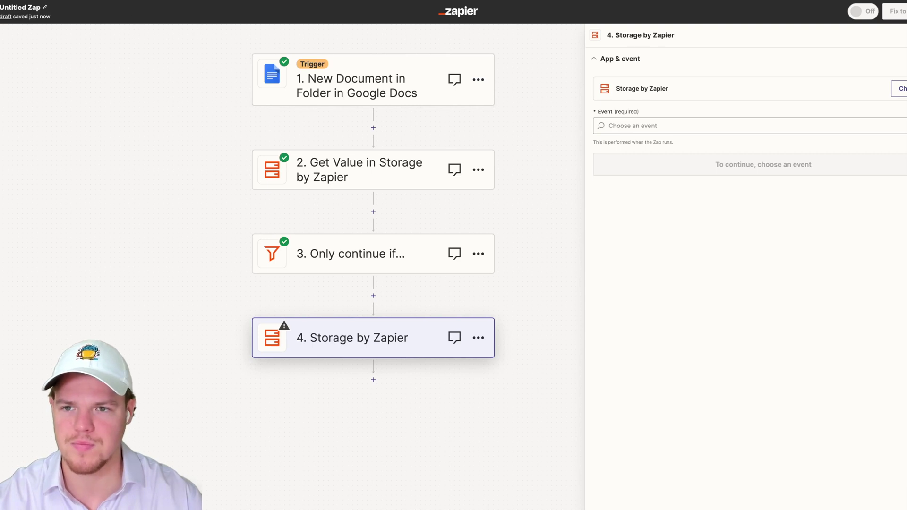
pyautogui.click(614, 125)
pyautogui.scroll(-5, 647, 242)
pyautogui.click(631, 243)
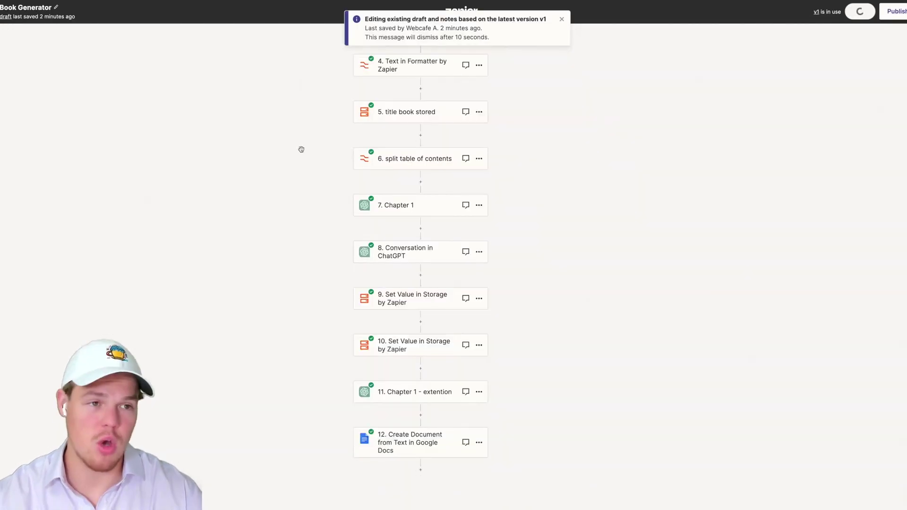
# In the Book Generator Zap, copy the key "sumchap" from step 9, Set Value in Storage by Zapier.
pyautogui.moveTo(307, 162); pyautogui.dragTo(324, 130)
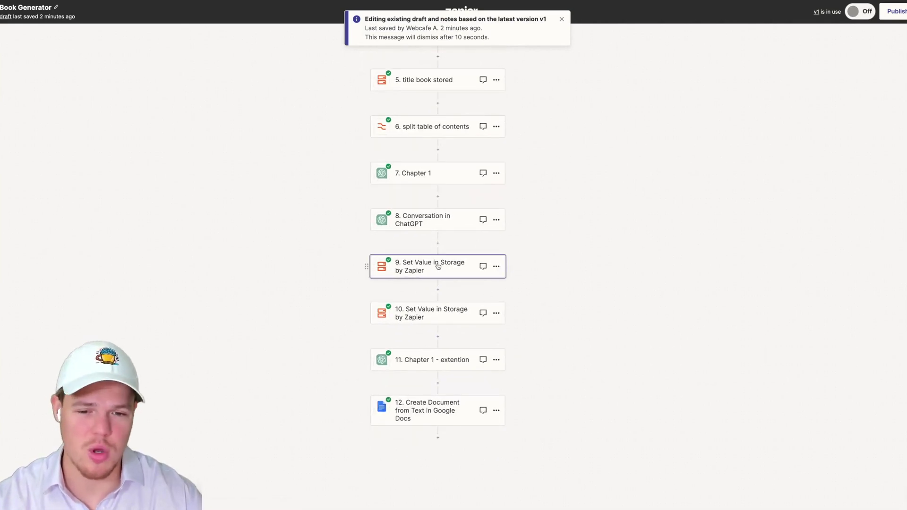
pyautogui.click(430, 273)
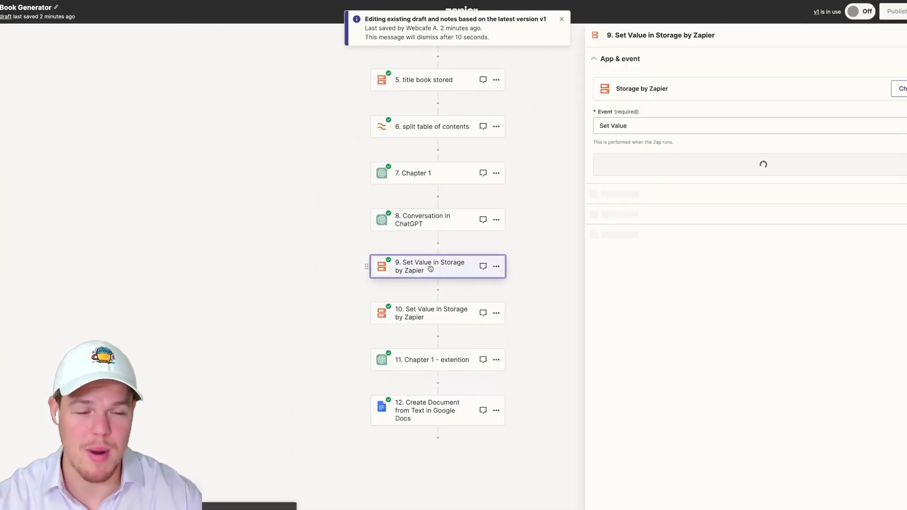
pyautogui.click(642, 163)
pyautogui.click(636, 169)
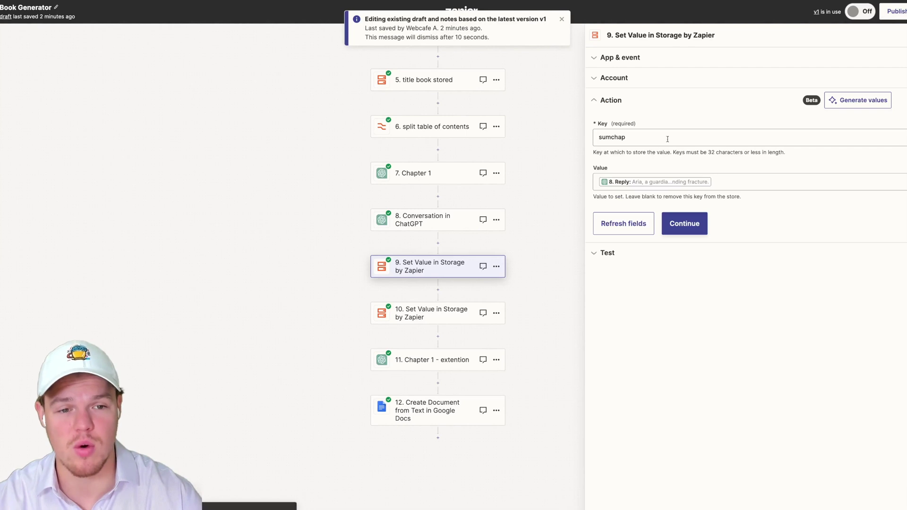
pyautogui.doubleClick(645, 136)
pyautogui.hotkey('ctrl', 'c')
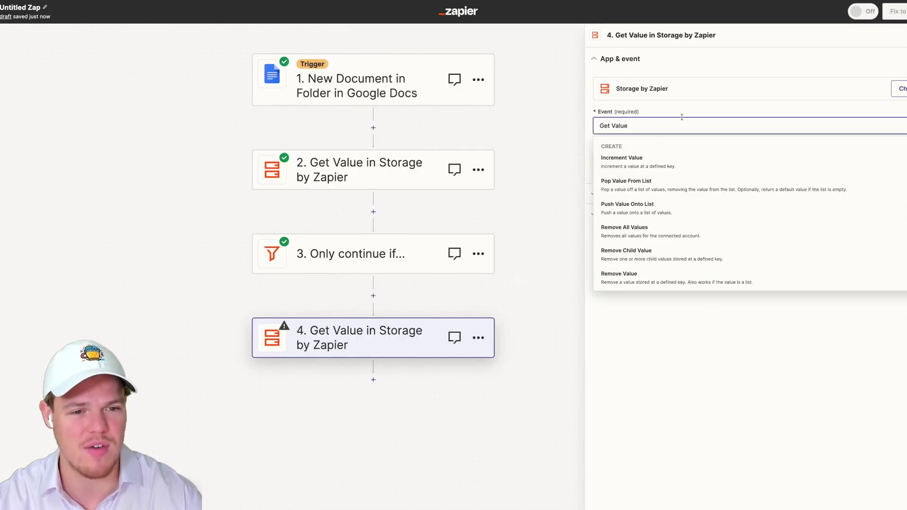
# Back in the Untitled Zap, set the step 4 Get Value key to "sumchap" and test retrieving the stored chapter summary.
pyautogui.click(681, 118)
pyautogui.click(682, 174)
pyautogui.click(636, 170)
pyautogui.click(632, 137)
pyautogui.hotkey('ctrl', 'v')
pyautogui.click(671, 258)
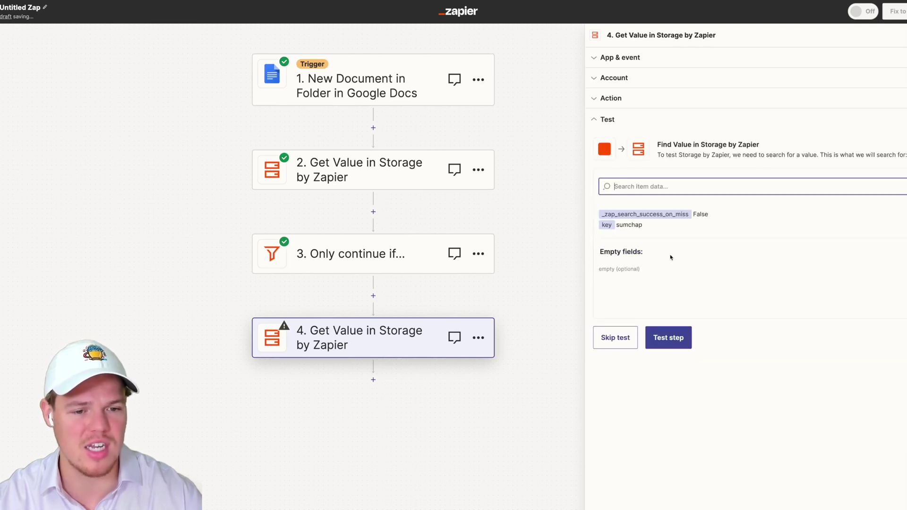
pyautogui.click(667, 338)
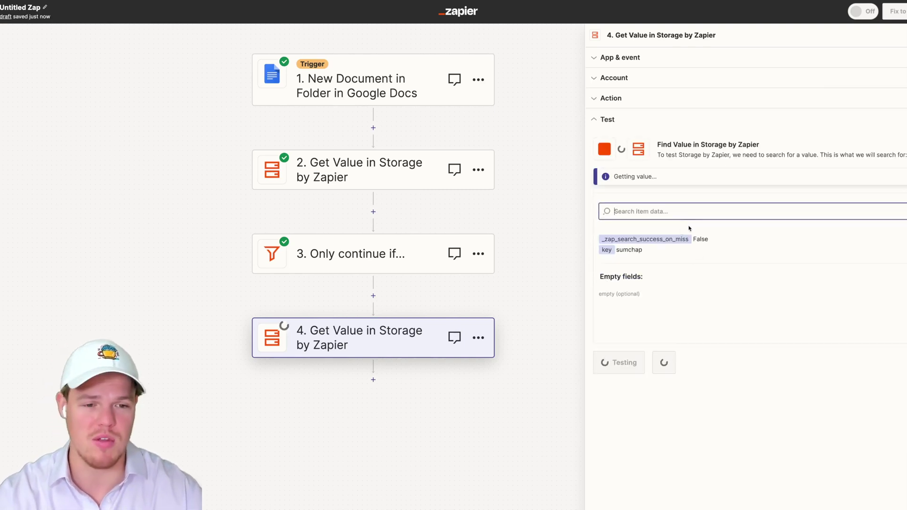
pyautogui.moveTo(735, 307); pyautogui.dragTo(692, 278)
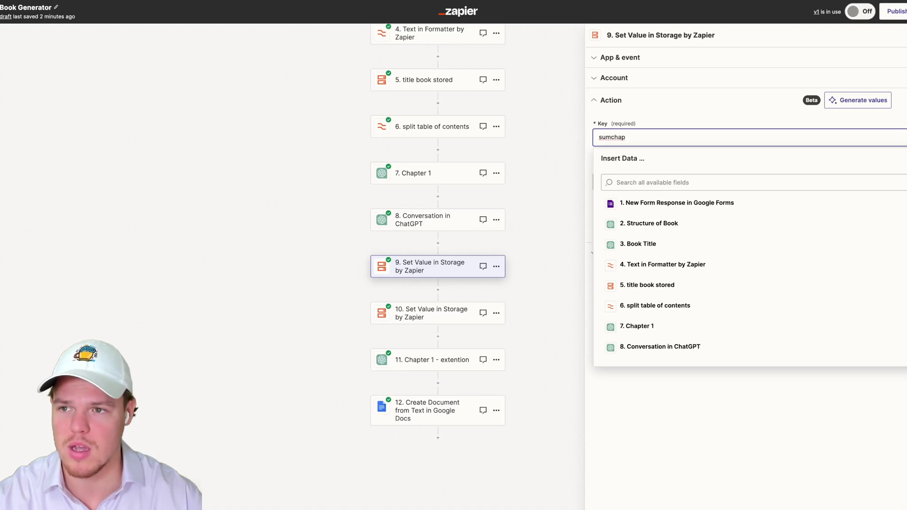
# In the Book Generator Zap, look up the storage key used by step 10, Set Value in Storage by Zapier.
pyautogui.click(440, 314)
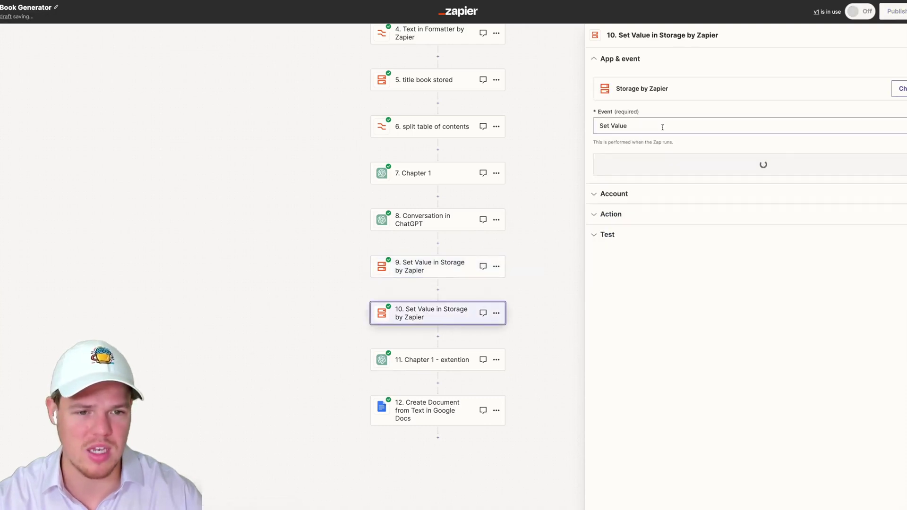
pyautogui.click(663, 215)
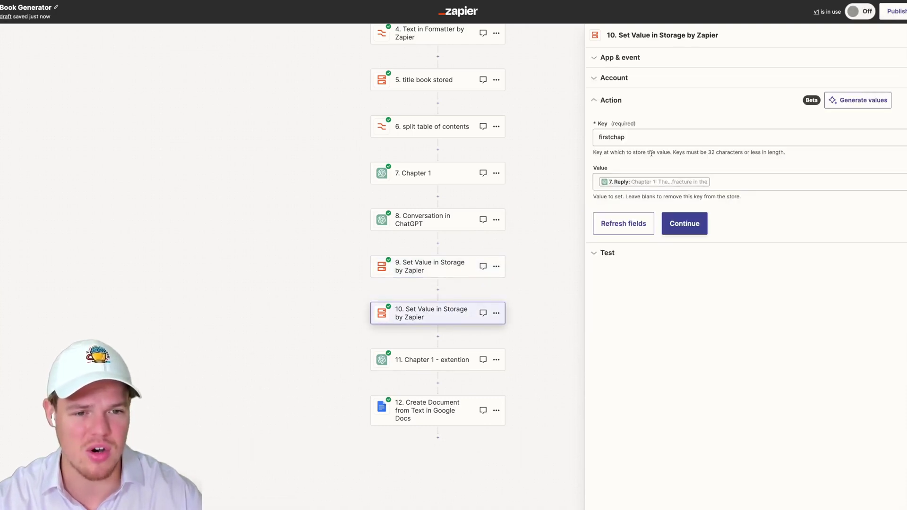
pyautogui.click(633, 135)
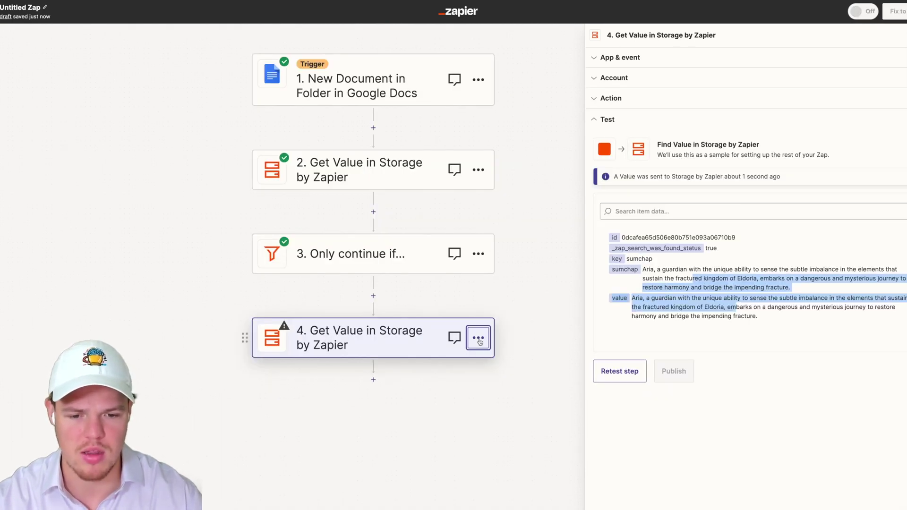
# Add another Storage by Zapier action with the Get Value event as step 5 of the Untitled Zap.
pyautogui.scroll(-2, 512, 344)
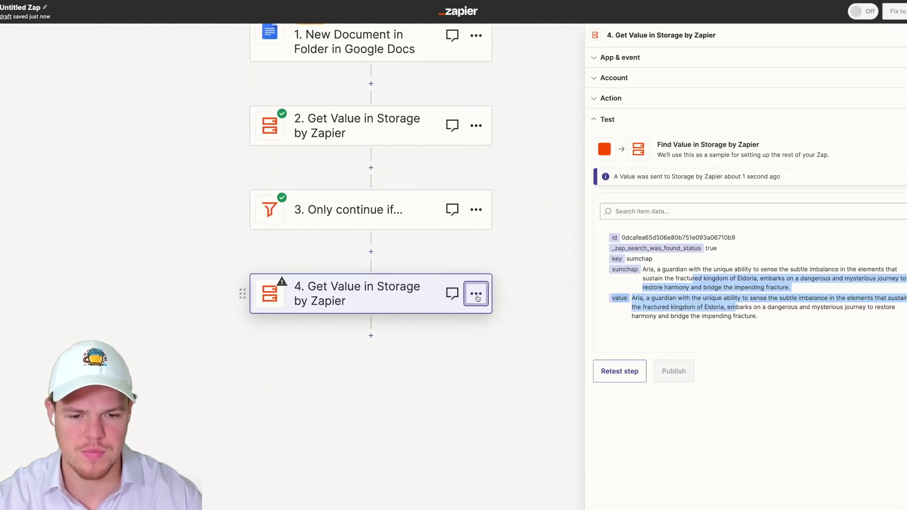
pyautogui.click(371, 336)
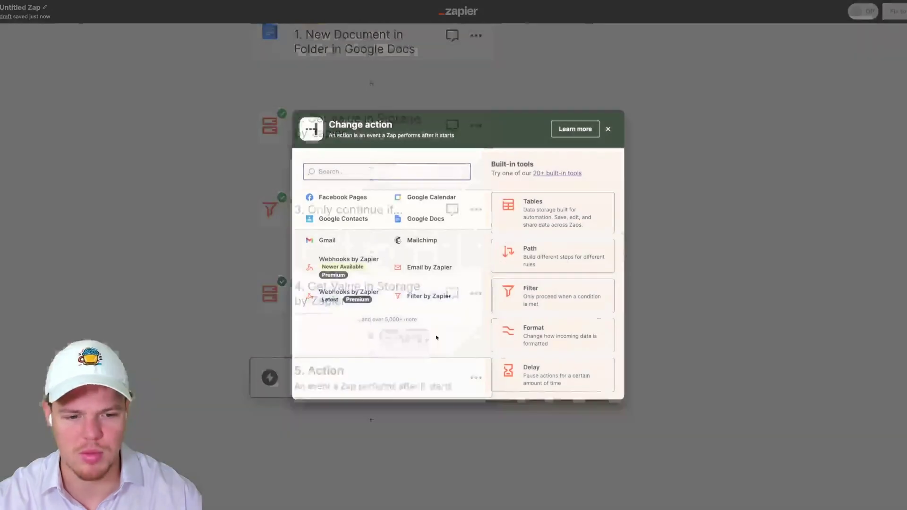
pyautogui.write('stor')
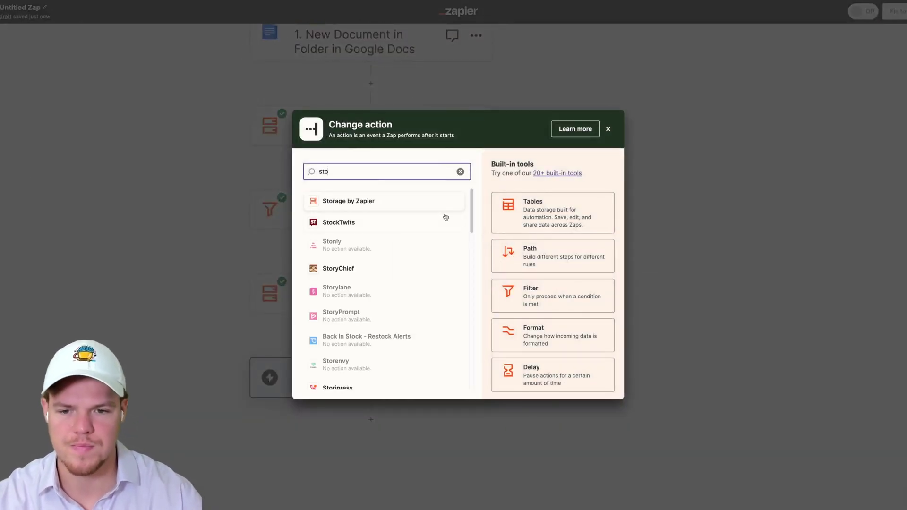
pyautogui.click(427, 205)
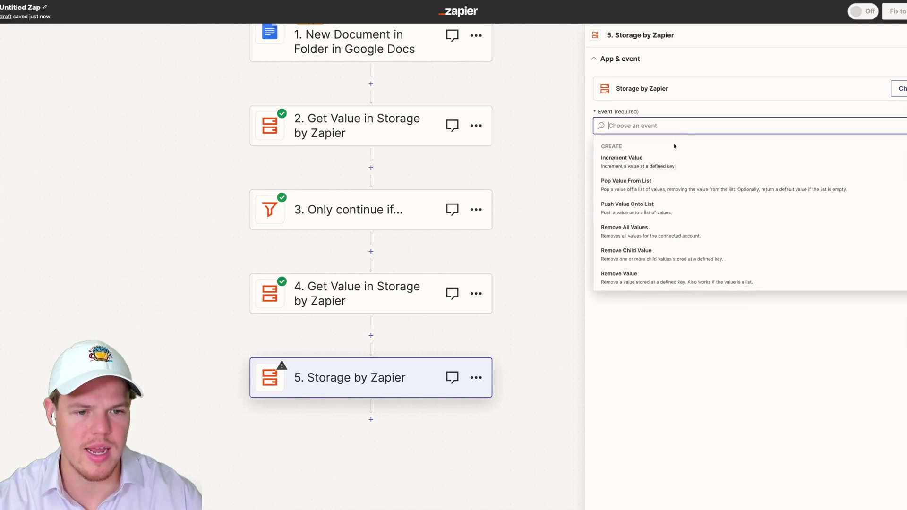
pyautogui.click(644, 273)
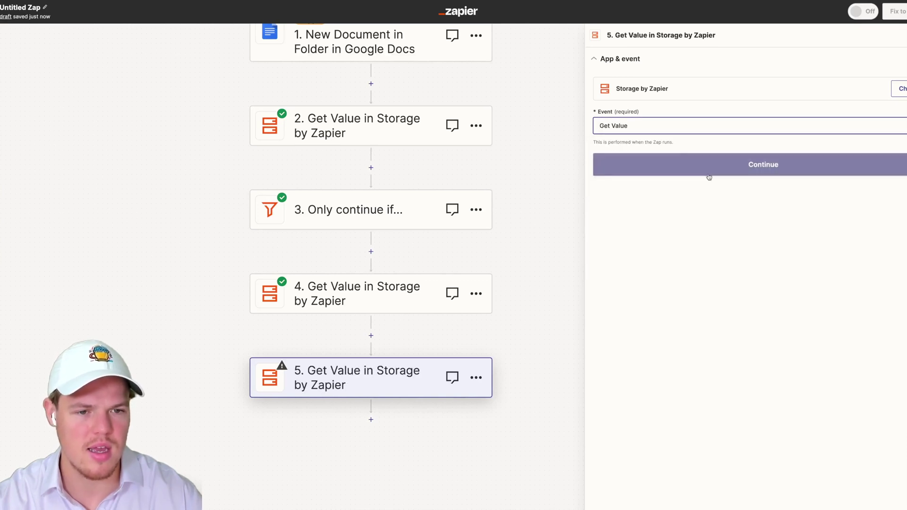
pyautogui.click(670, 167)
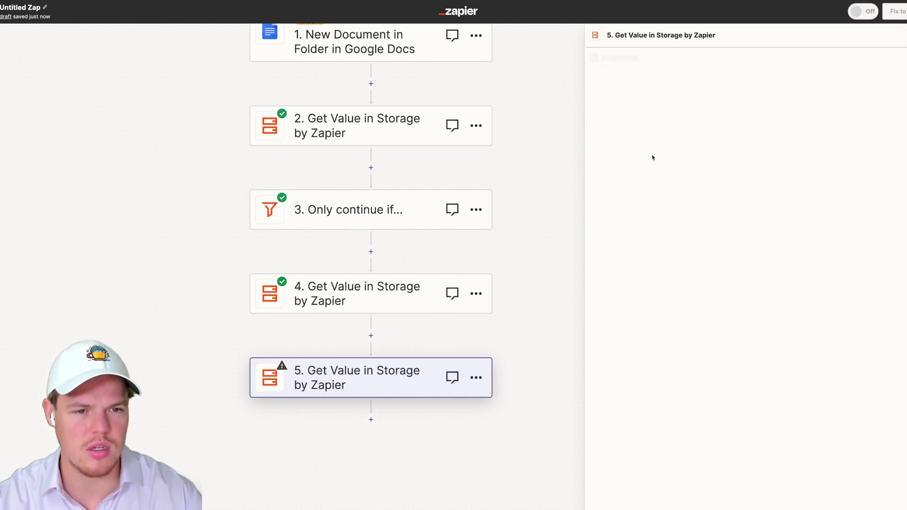
# Set the step 5 Get Value key to "firstchap", test the step and review the retrieved first chapter text.
pyautogui.click(616, 167)
pyautogui.click(681, 137)
pyautogui.write('firstchap')
pyautogui.click(685, 253)
pyautogui.click(663, 336)
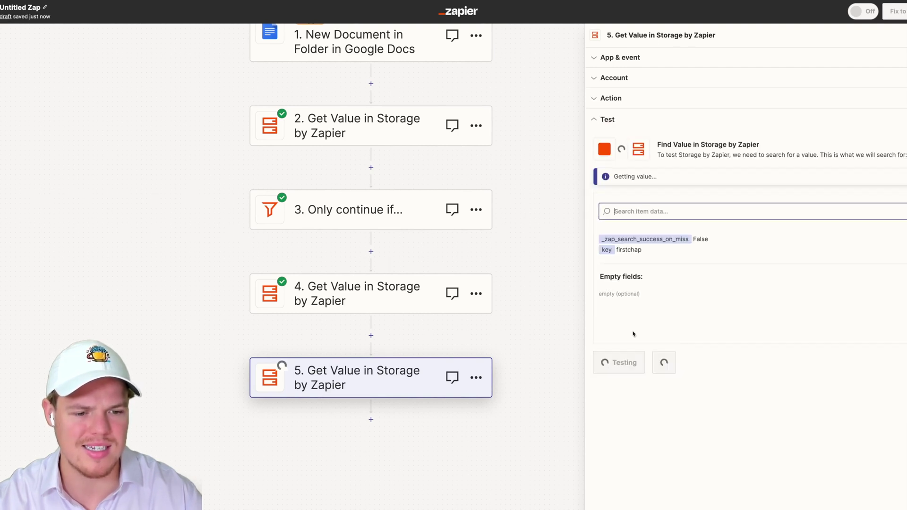
pyautogui.scroll(-4, 530, 255)
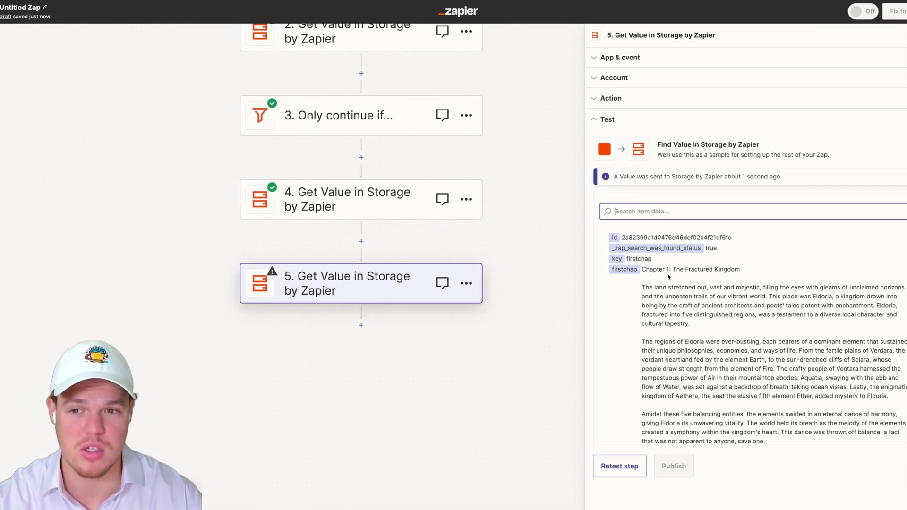
pyautogui.scroll(-5, 680, 293)
pyautogui.scroll(5, 708, 325)
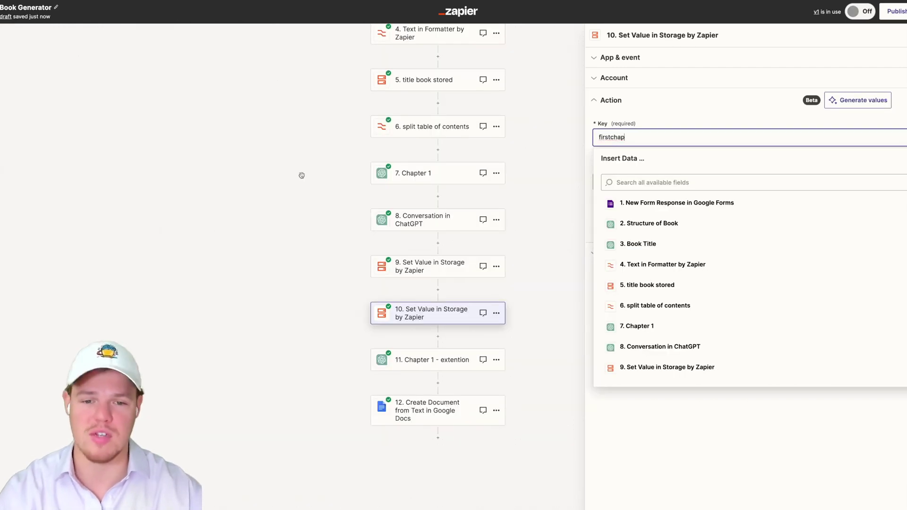
pyautogui.click(302, 176)
pyautogui.scroll(3, 270, 237)
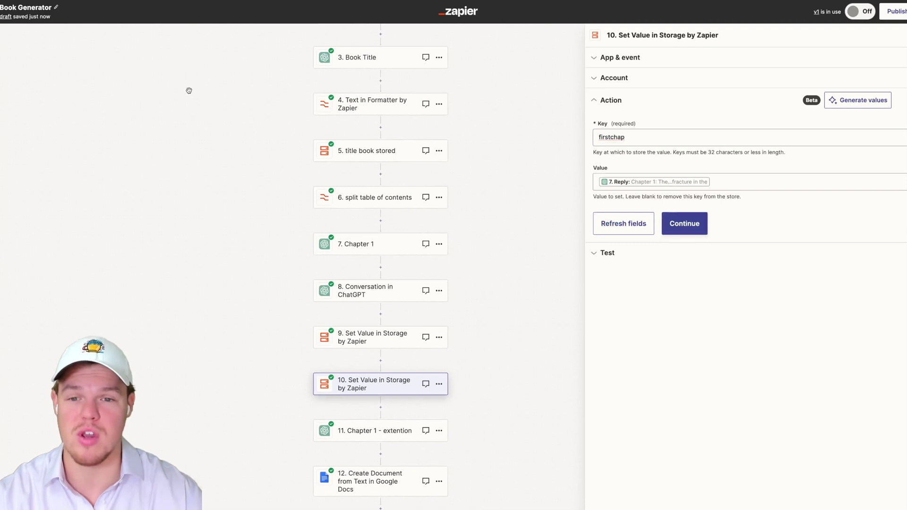
pyautogui.scroll(-4, 198, 92)
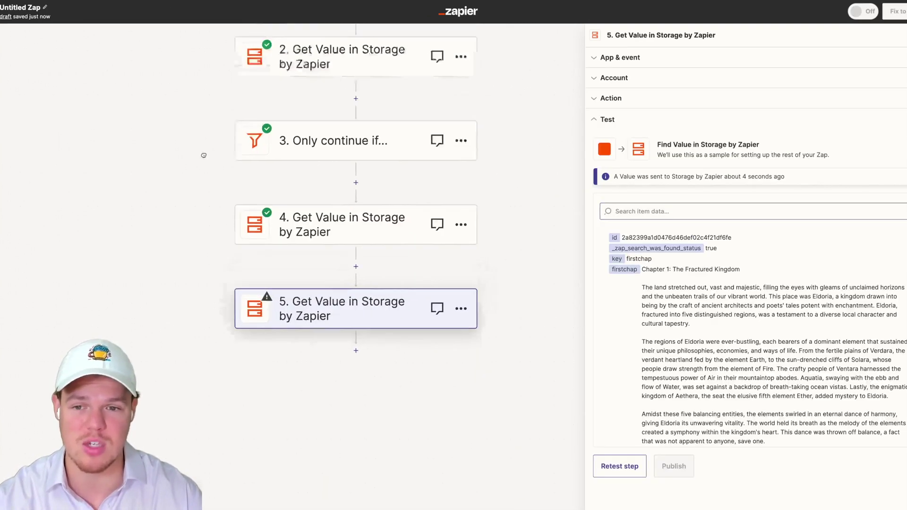
pyautogui.scroll(5, 189, 114)
pyautogui.scroll(-2, 367, 205)
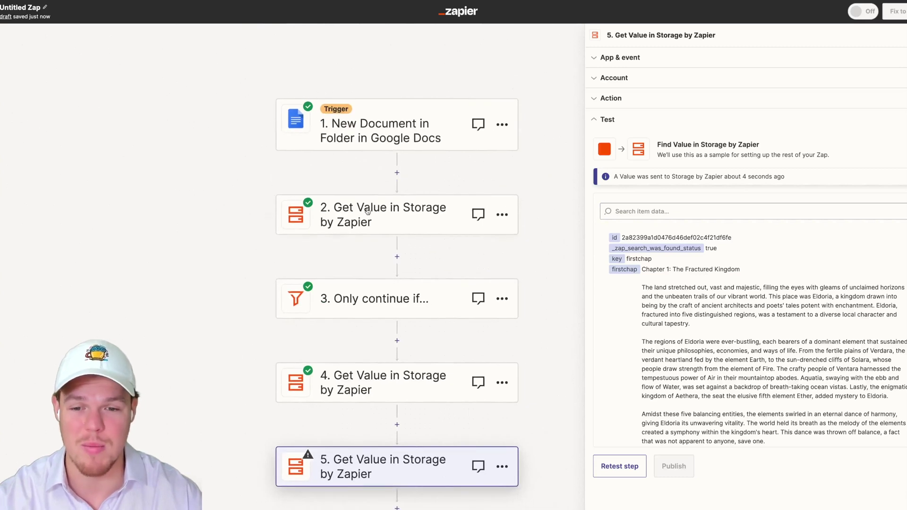
pyautogui.moveTo(223, 196); pyautogui.dragTo(199, 155)
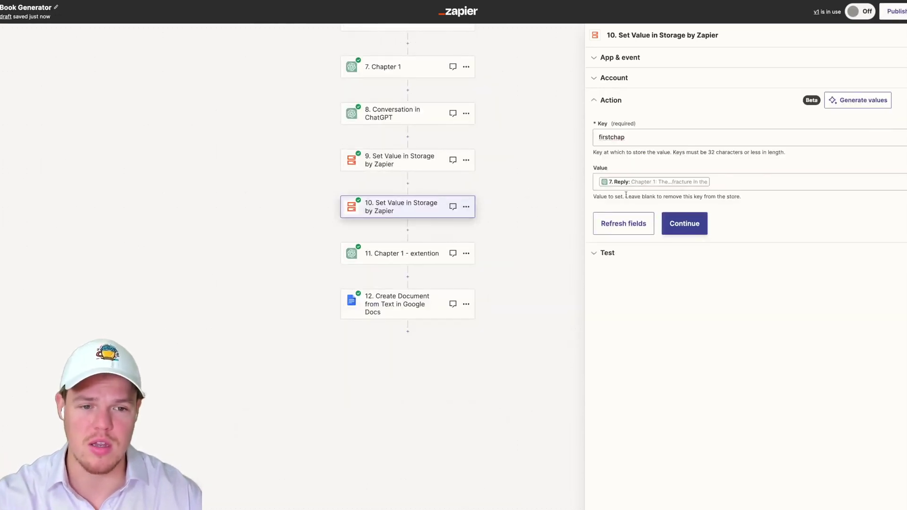
# In the Book Generator Zap, replace the value stored under "firstchap" in step 10 with "bananas" and retest the step.
pyautogui.click(711, 182)
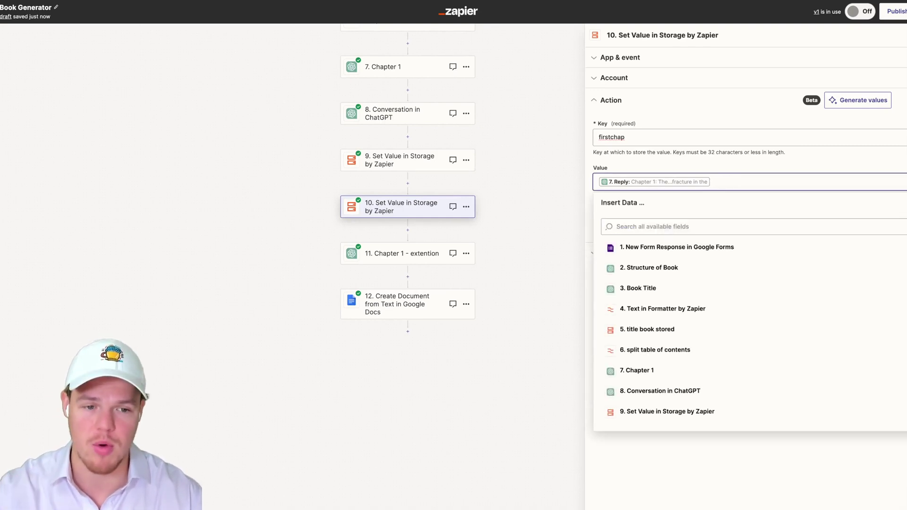
pyautogui.press('BackSpace')
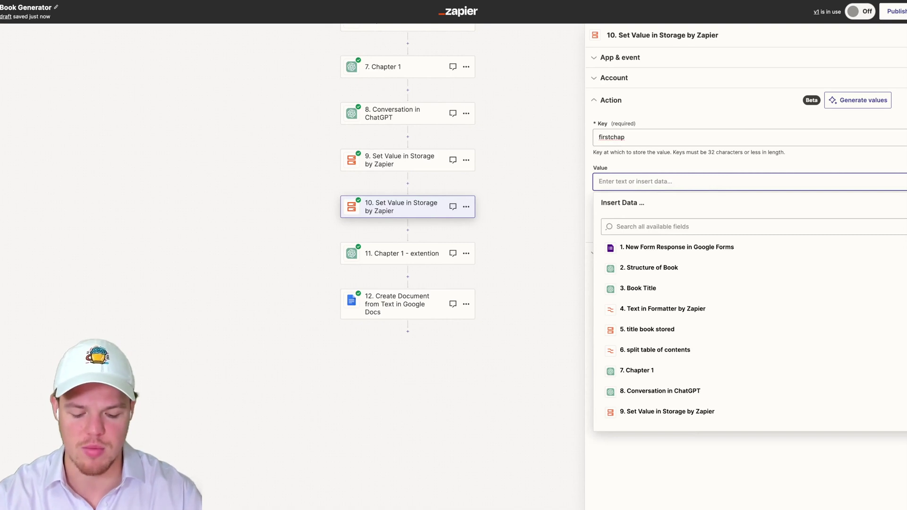
pyautogui.write('bananas')
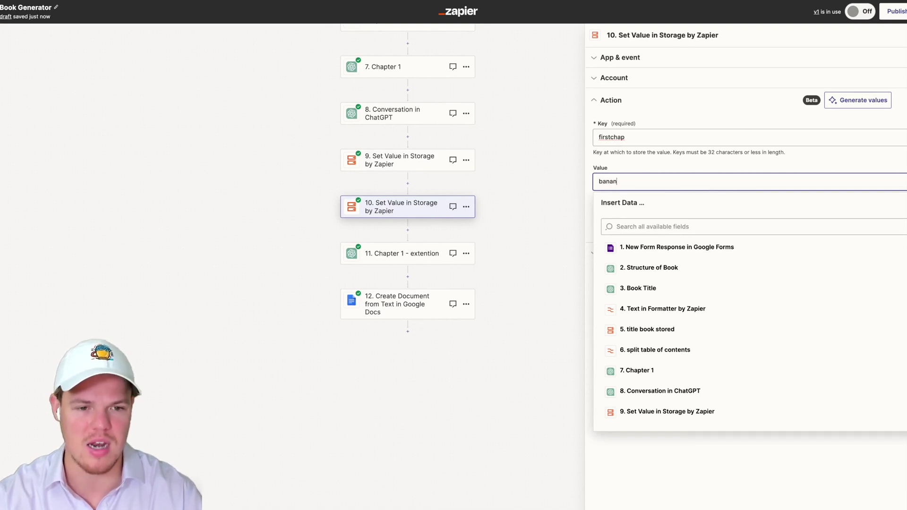
pyautogui.click(740, 170)
pyautogui.click(693, 225)
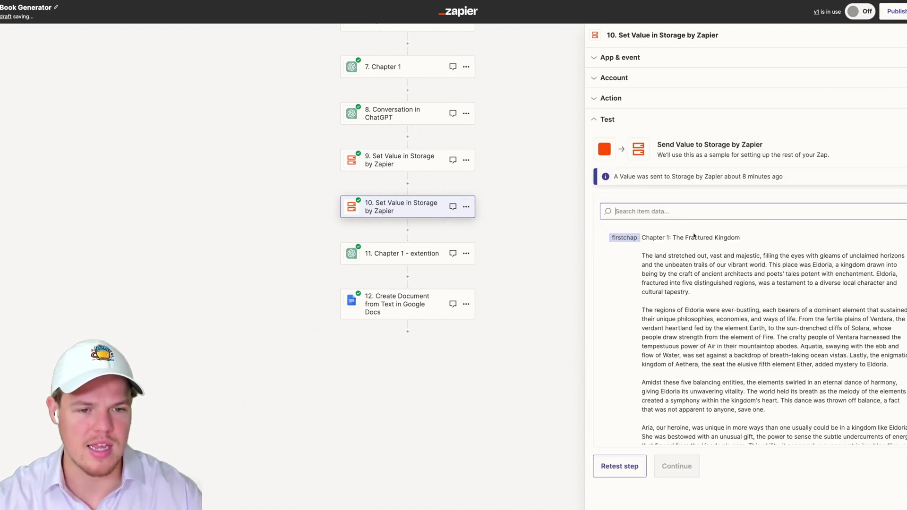
pyautogui.click(614, 465)
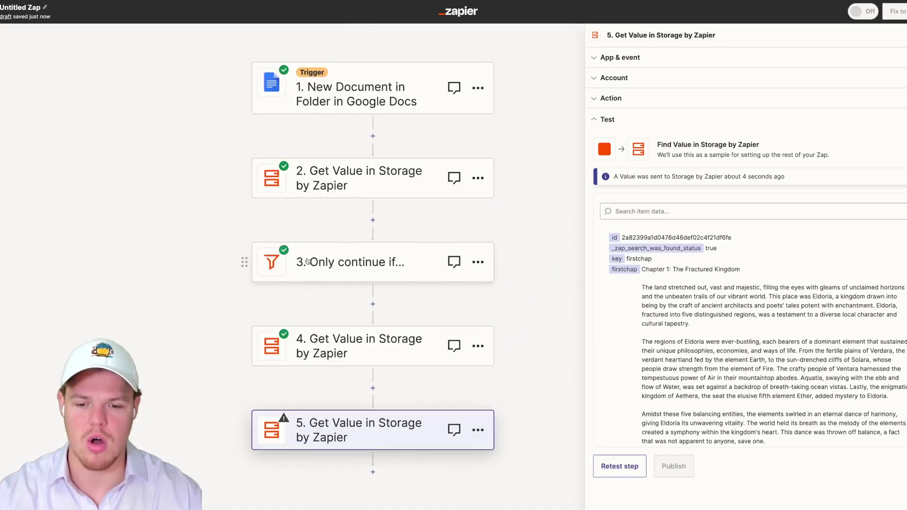
# In the Untitled Zap, retest the step 5 Get Value action and check the value retrieved for "firstchap".
pyautogui.click(640, 462)
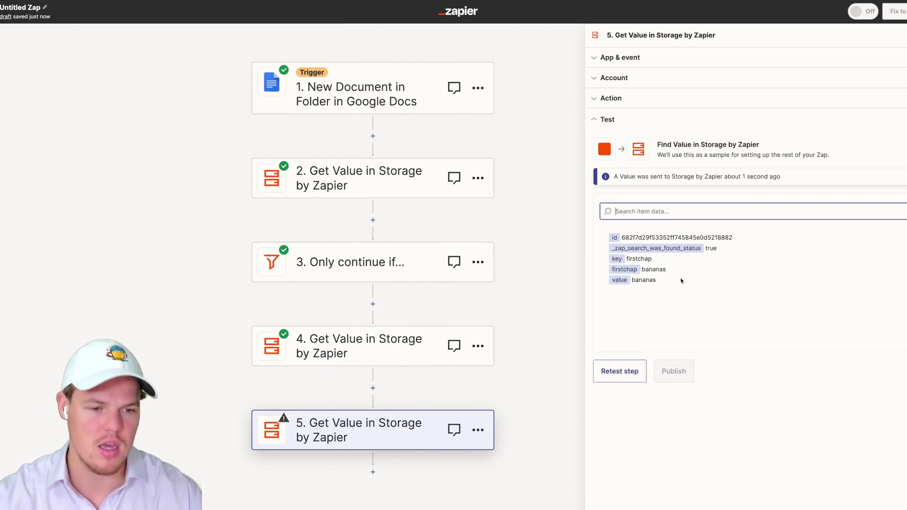
pyautogui.doubleClick(654, 269)
pyautogui.scroll(3, 529, 231)
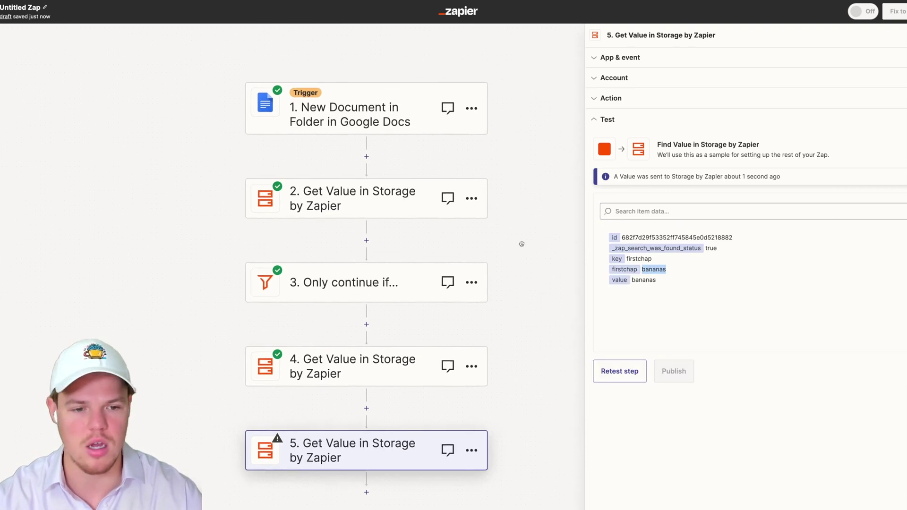
pyautogui.moveTo(526, 267); pyautogui.dragTo(508, 194)
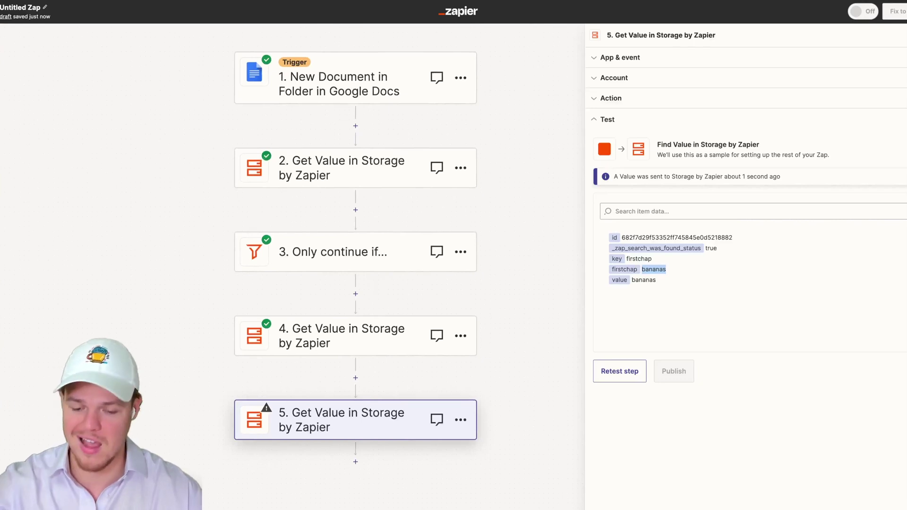